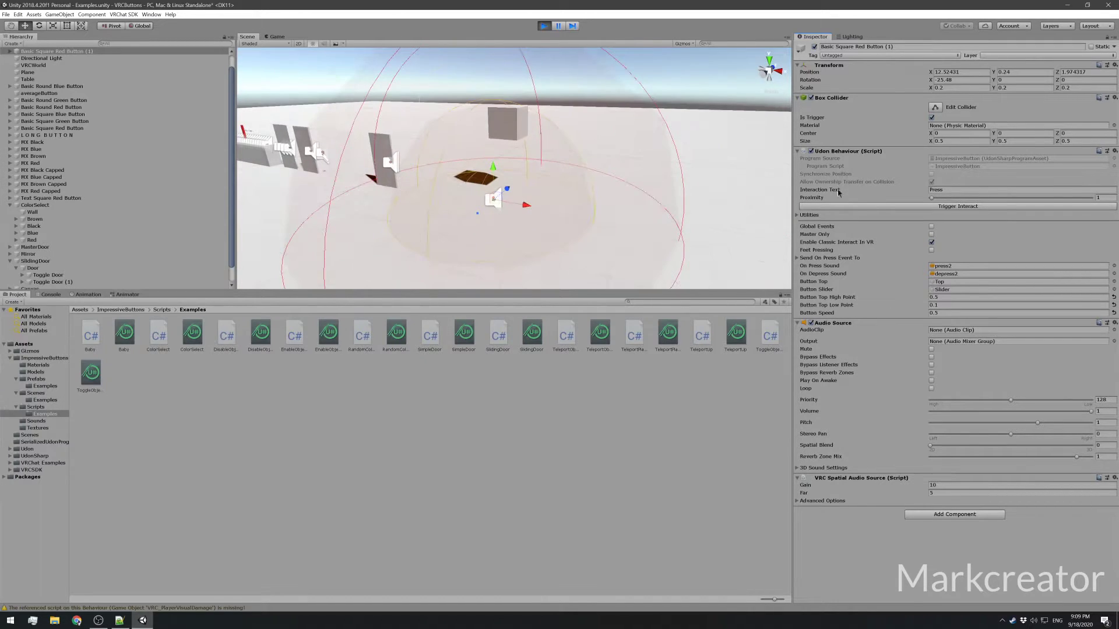
In Play mode, trigger Basic Square Red Button (1)'s Udon interaction so the cube rises
left_click(877, 206)
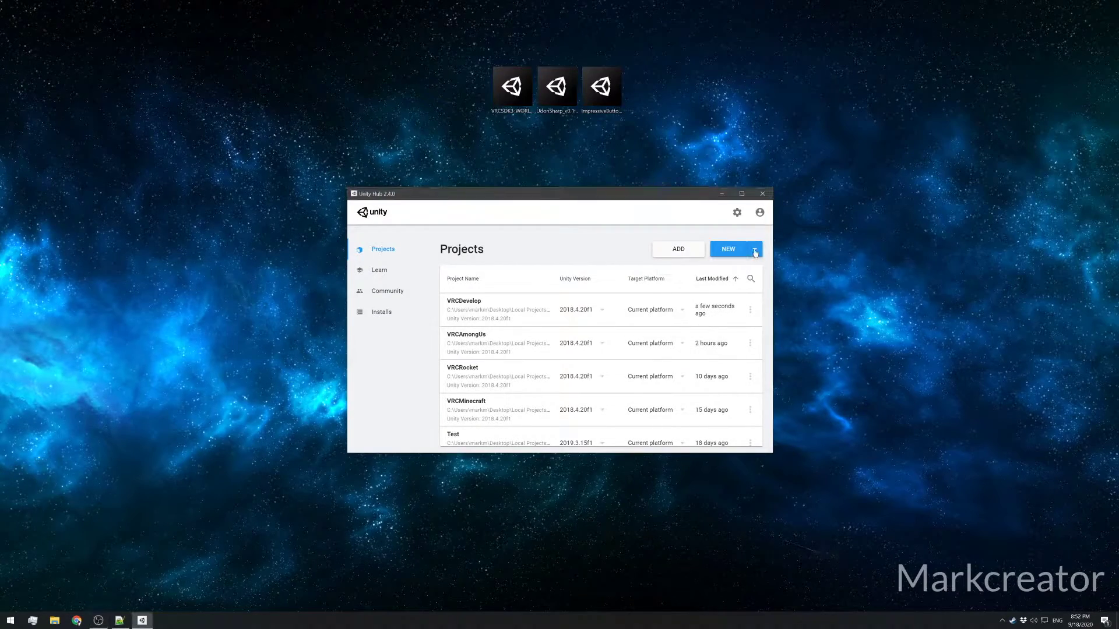
Create a new 3D project named VRCButton on Unity 2018.4.20f1
left_click(687, 272)
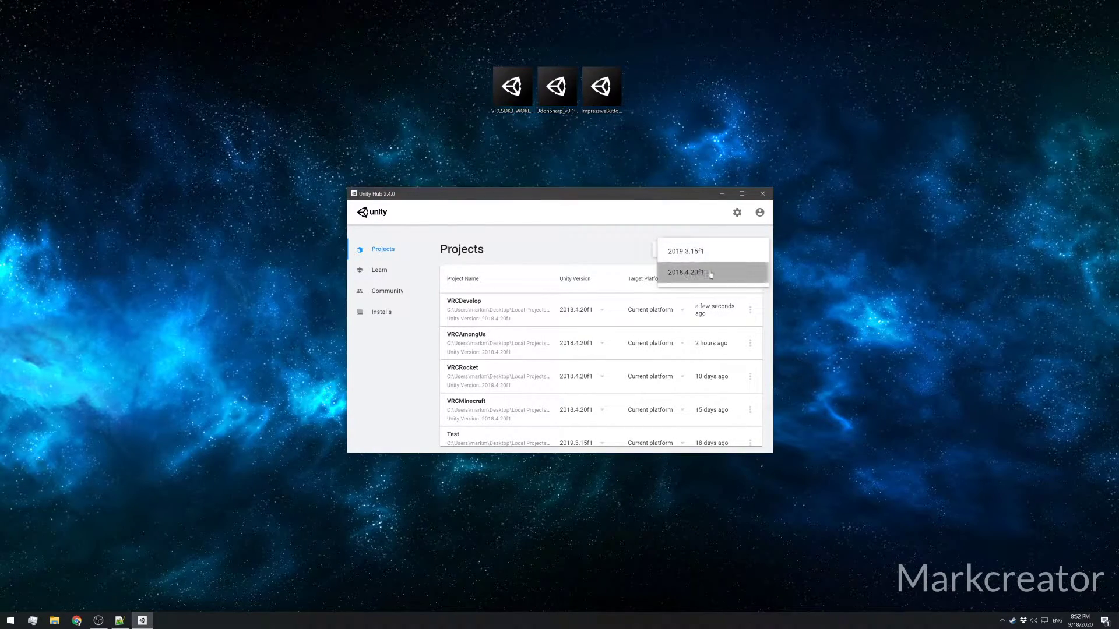
left_click_drag(620, 175, 555, 174)
type("VRCButton")
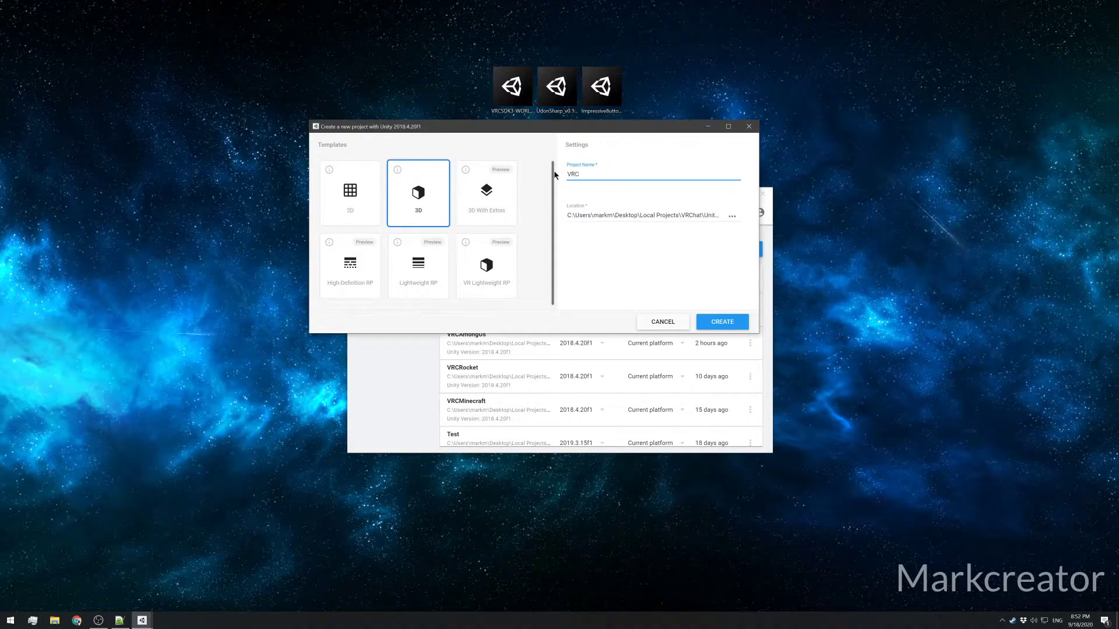
key("Return")
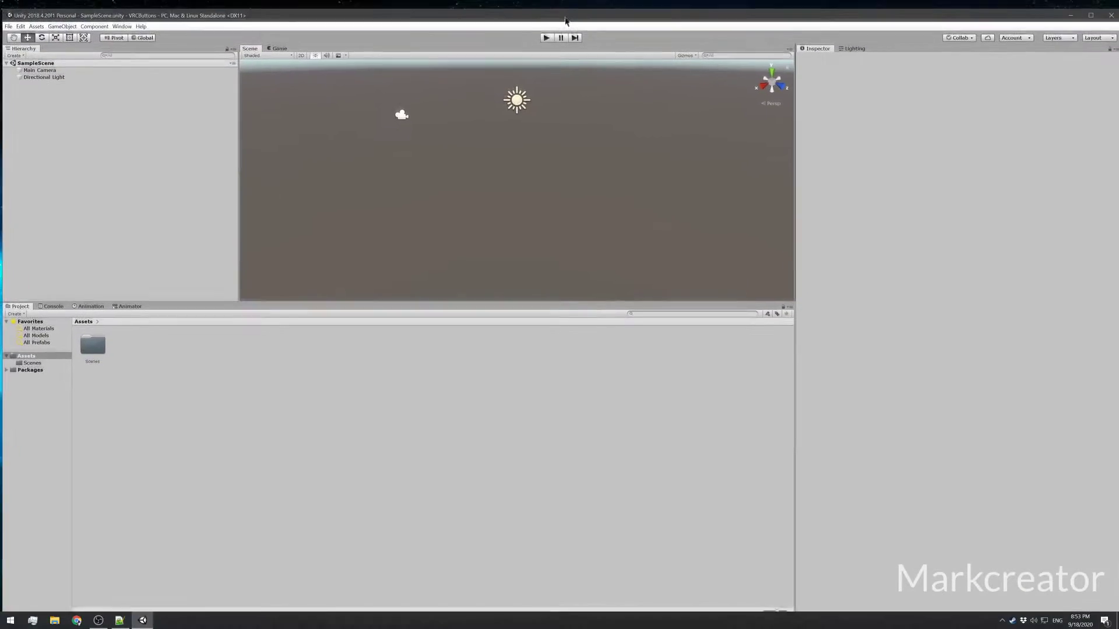
Import the VRCSDK and UdonSharp packages into the project's Assets
left_click_drag(565, 22, 565, 152)
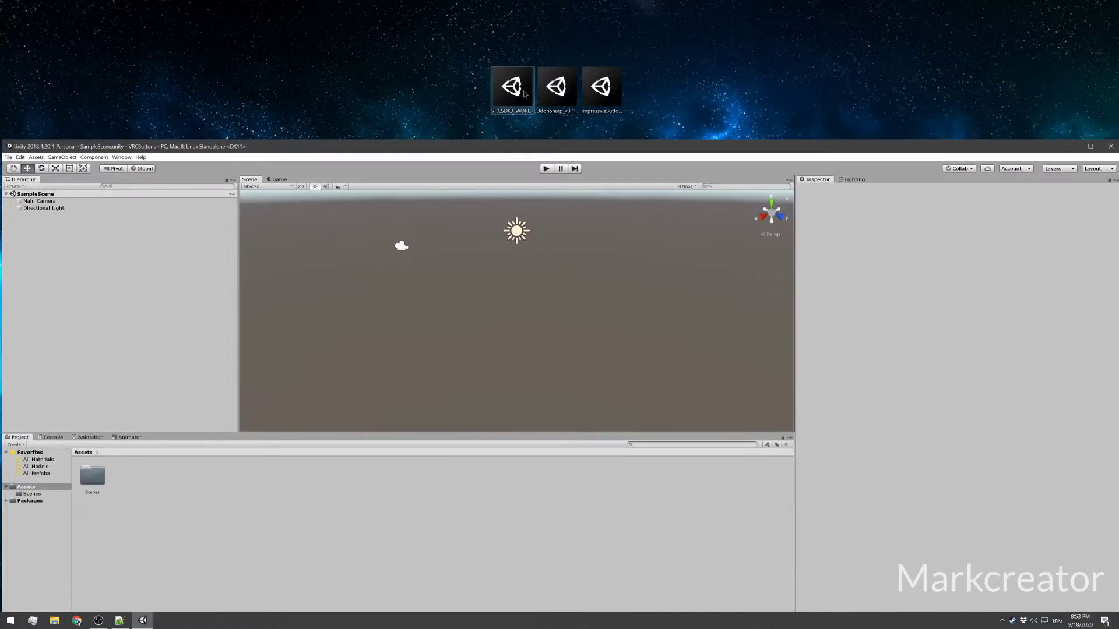
left_click_drag(511, 88, 489, 486)
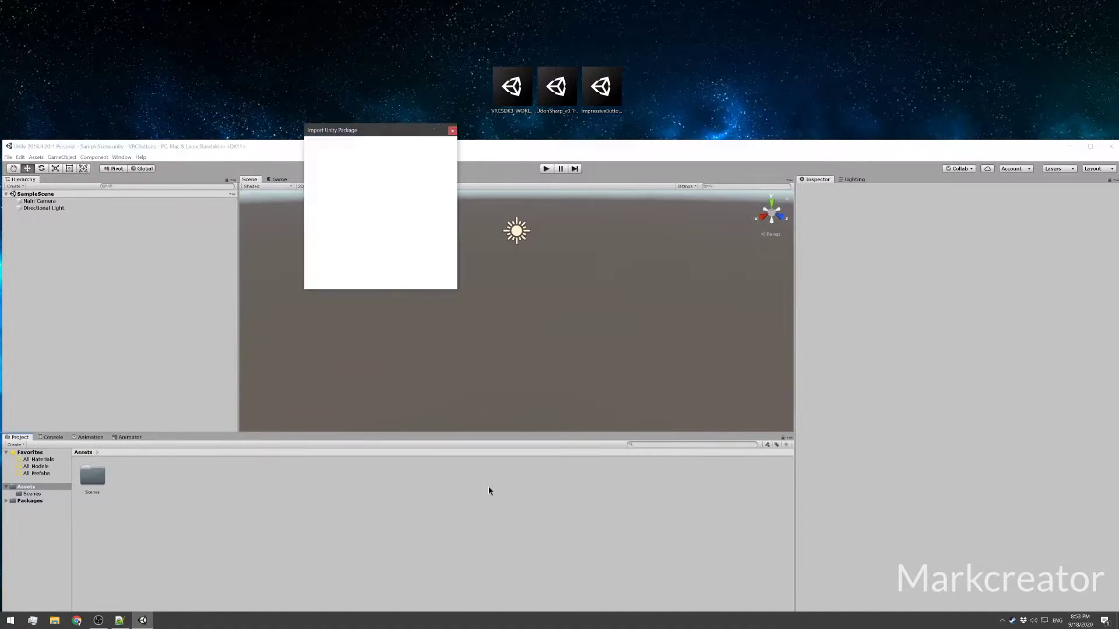
left_click(450, 283)
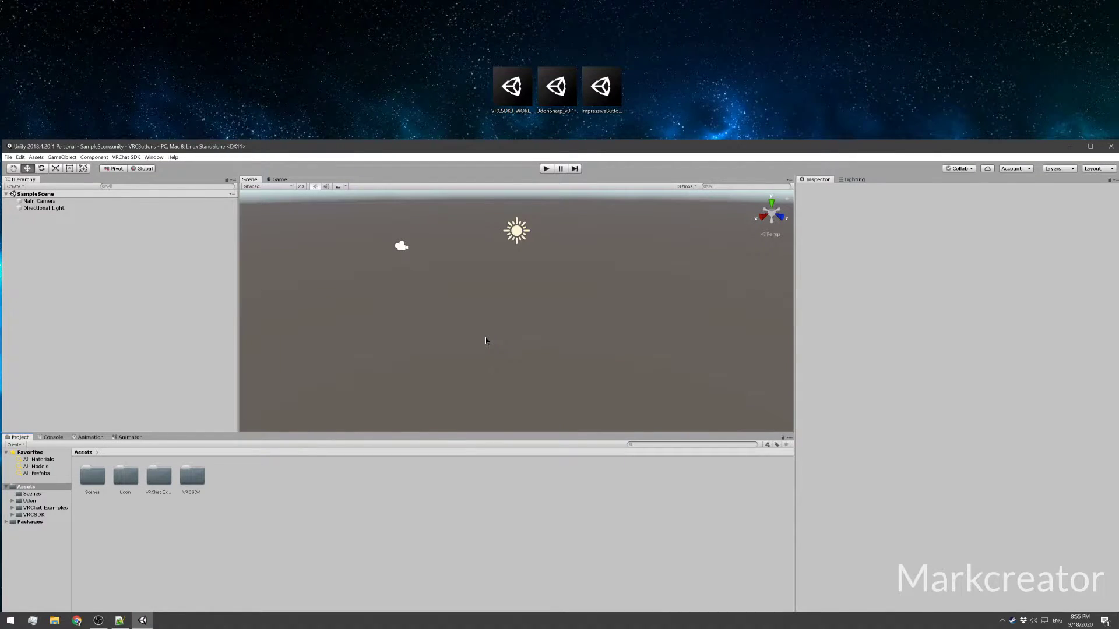
left_click_drag(554, 90, 469, 512)
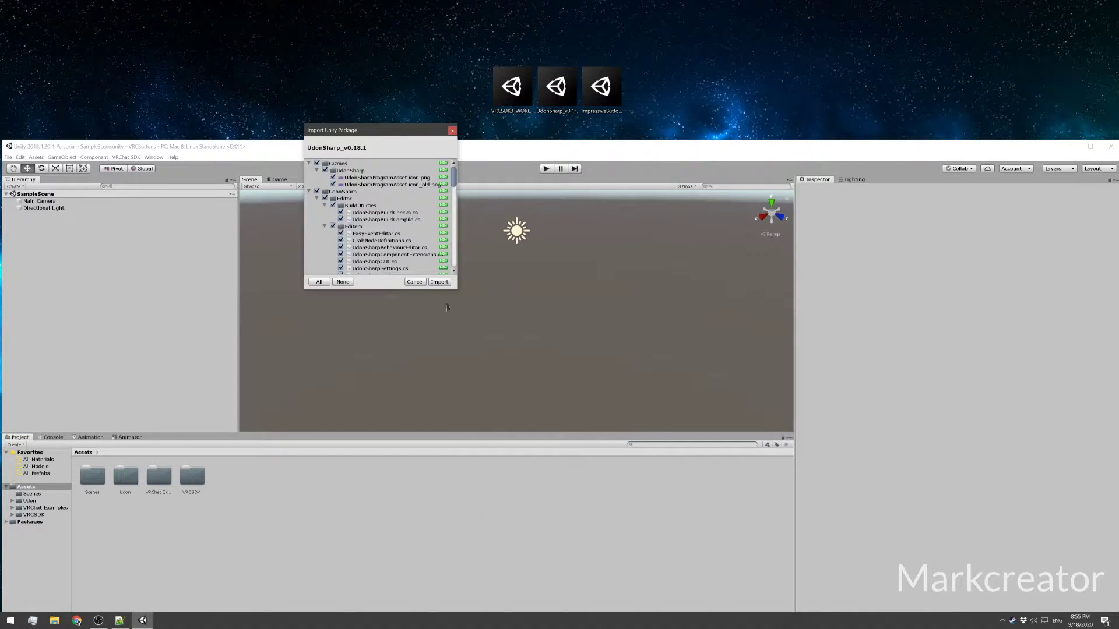
left_click(441, 281)
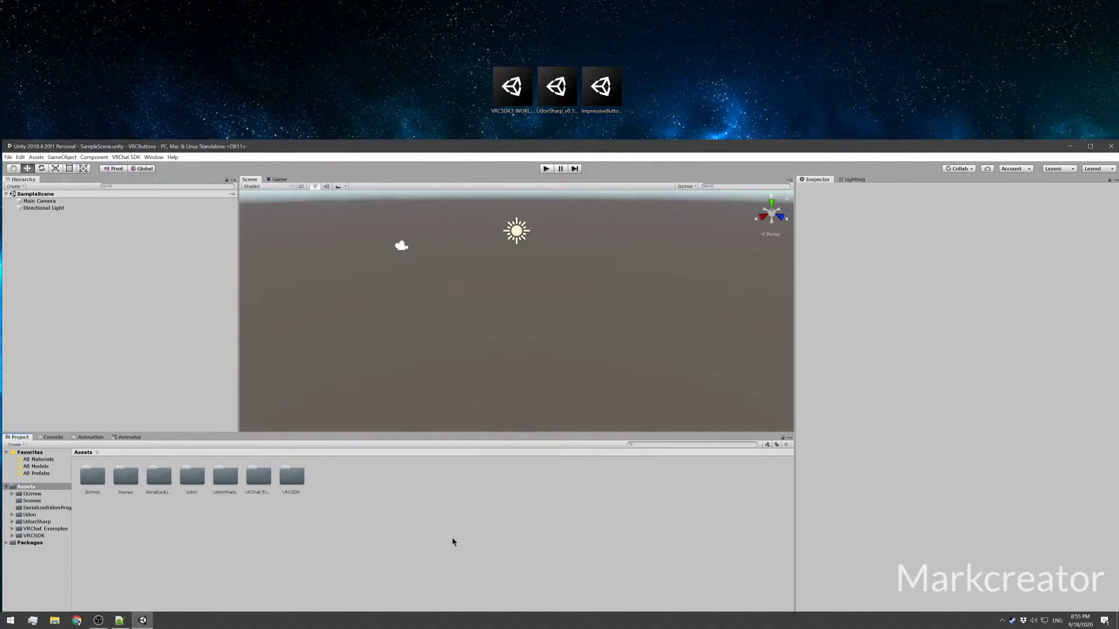
Import the ImpressiveButtons package and maximize the editor window
left_click(600, 85)
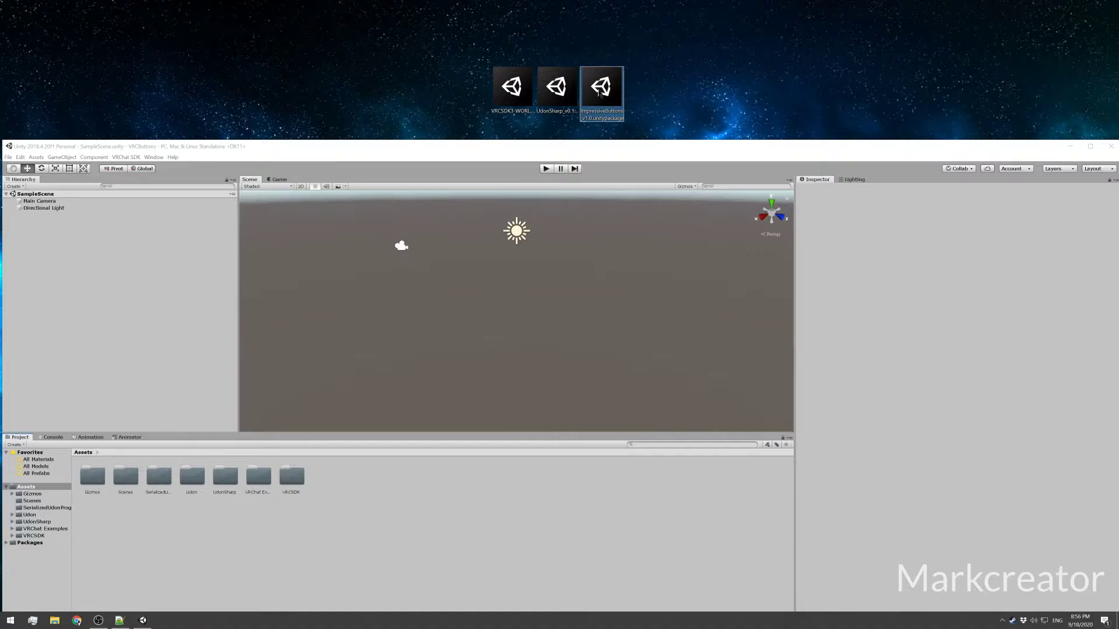
left_click_drag(600, 92, 547, 493)
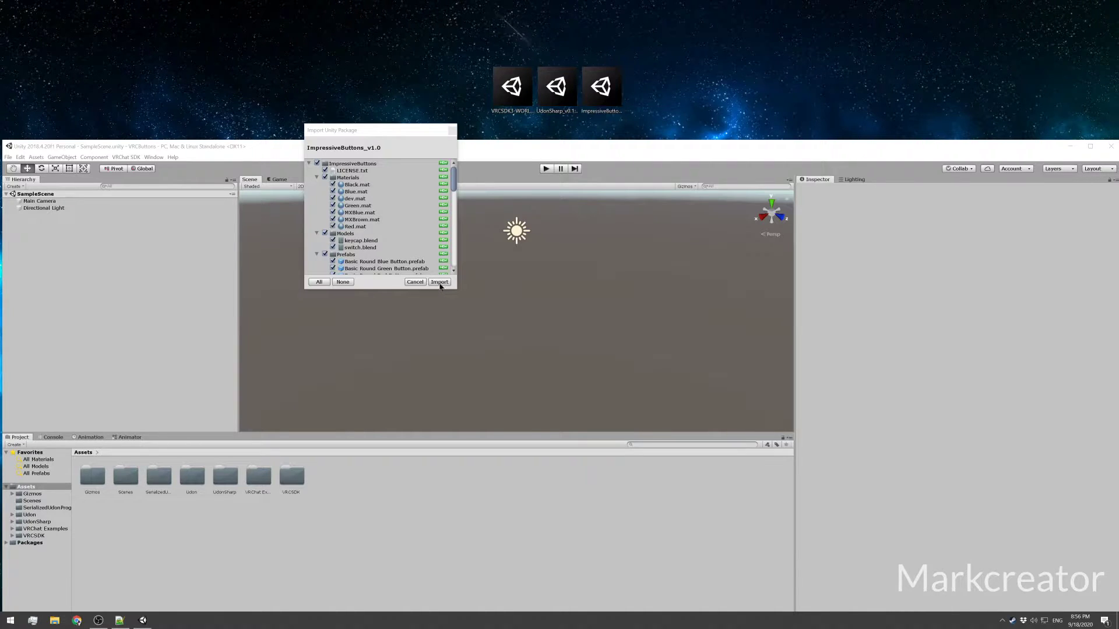
left_click(439, 283)
left_click_drag(524, 146, 523, 3)
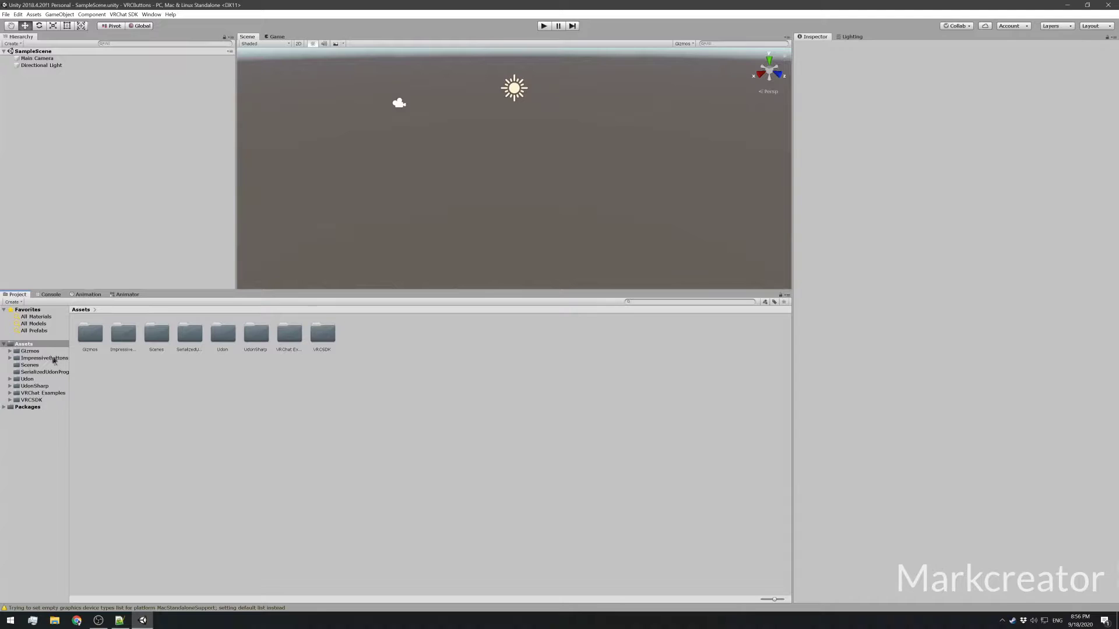
Expand ImpressiveButtons and its Prefabs, Scenes and Scripts folders, viewing the materials and models
left_click(50, 359)
left_click(10, 358)
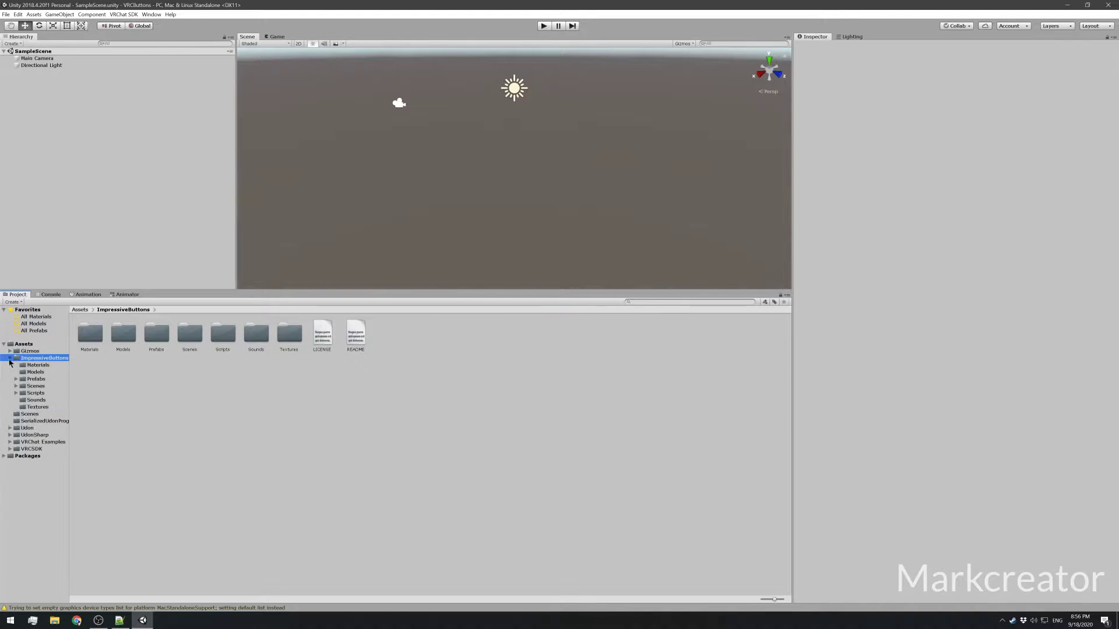
left_click(15, 378)
left_click(15, 393)
left_click(16, 406)
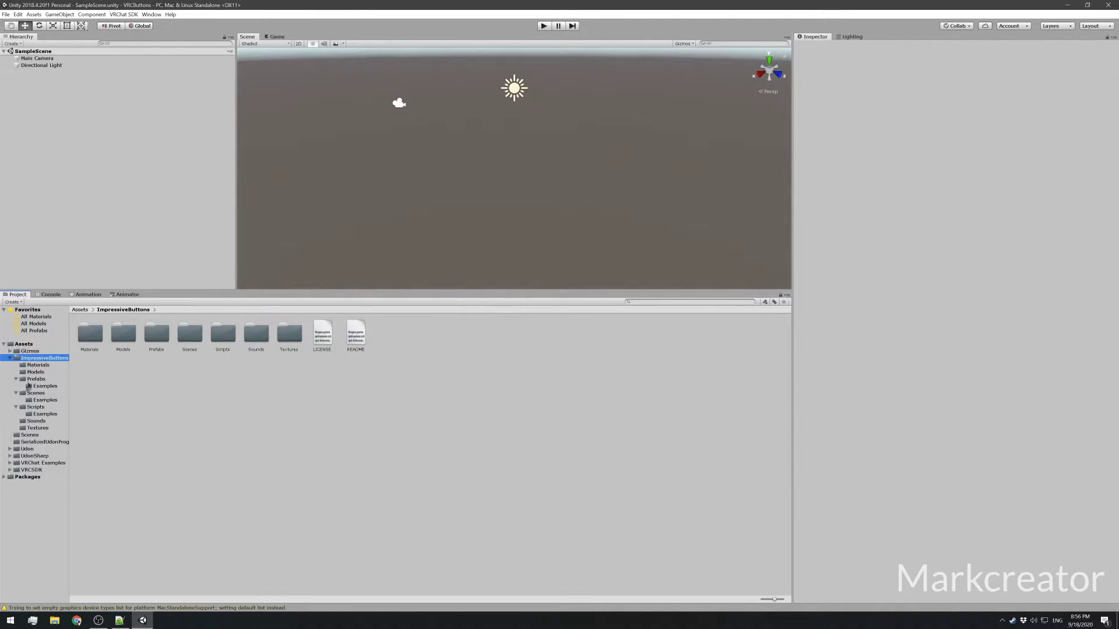
left_click(36, 366)
left_click(35, 372)
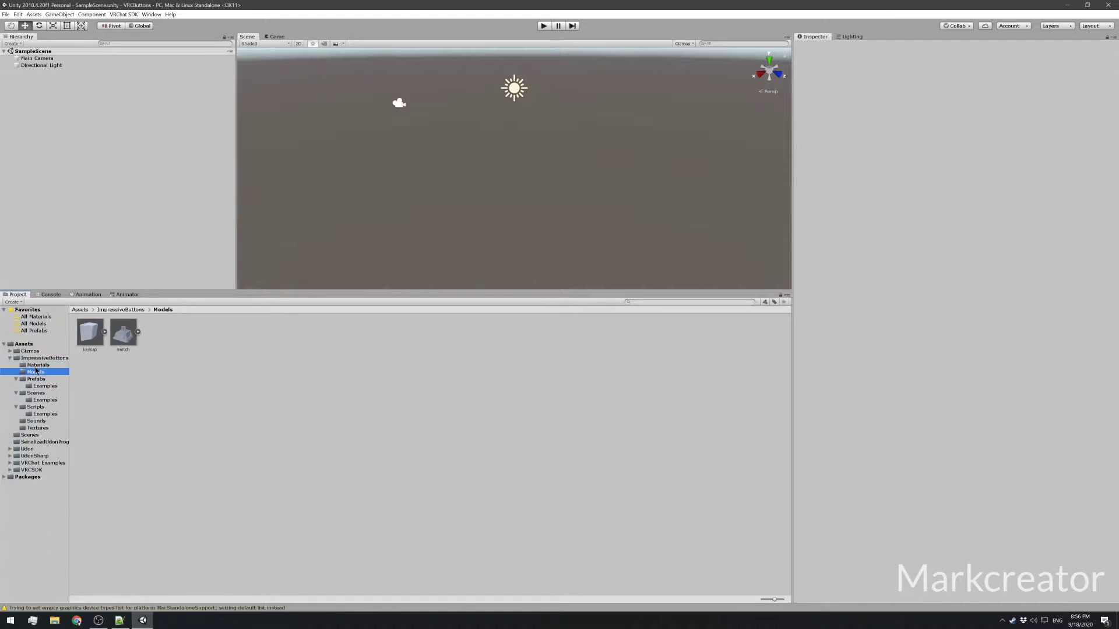
Browse the Prefabs, Scenes and Scripts contents, then open the Examples scene
key("Down")
key("Down")
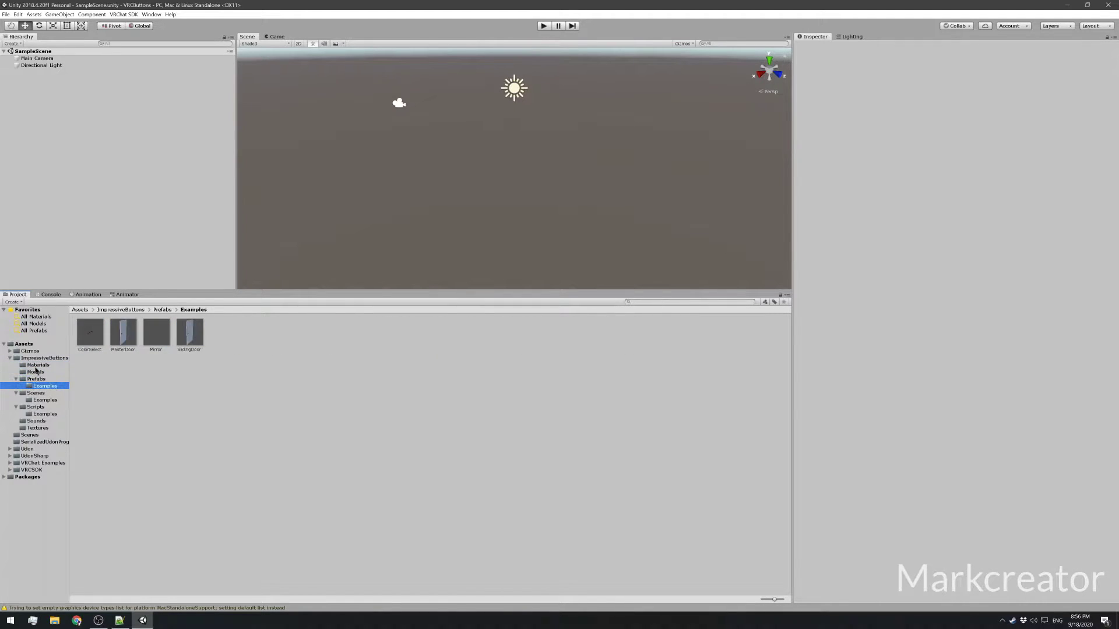
key("Down")
key("Down")
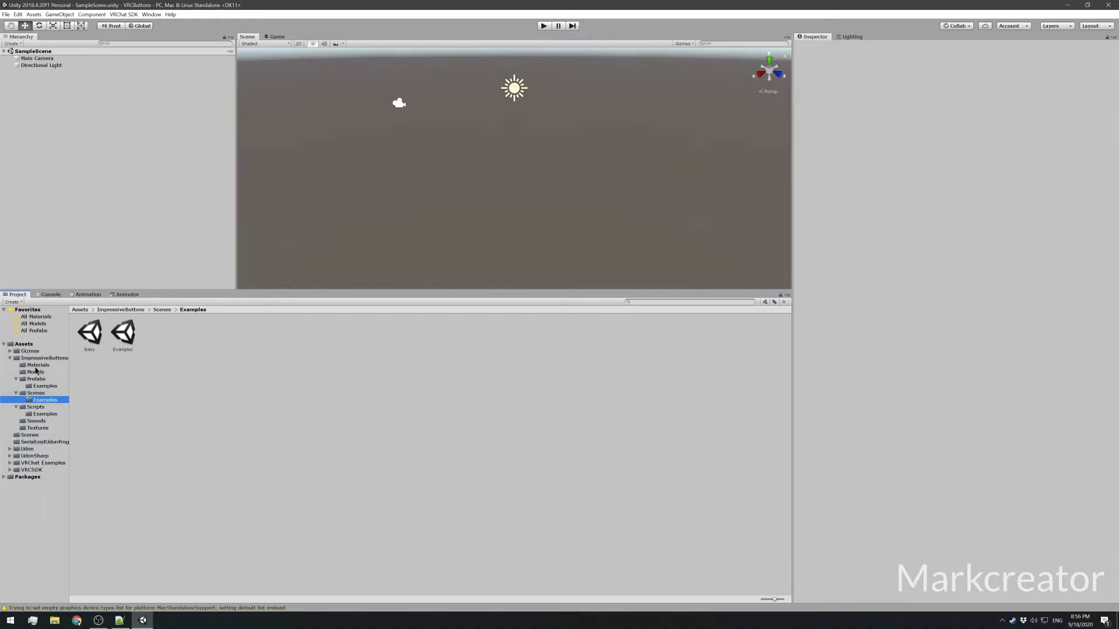
key("Down")
key("Down")
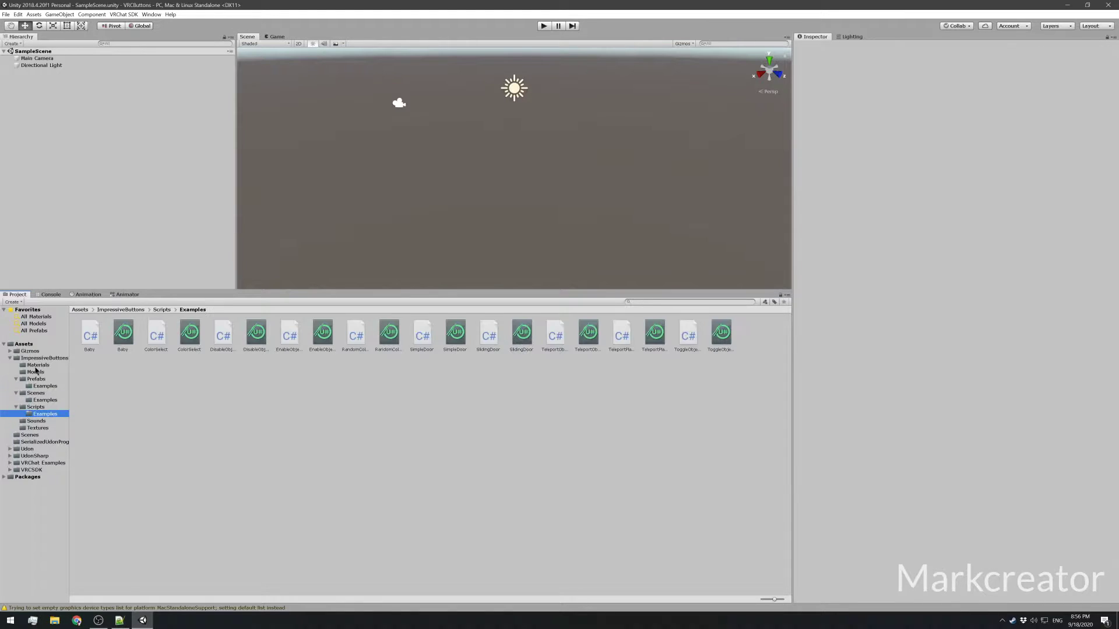
key("Down")
key("Down")
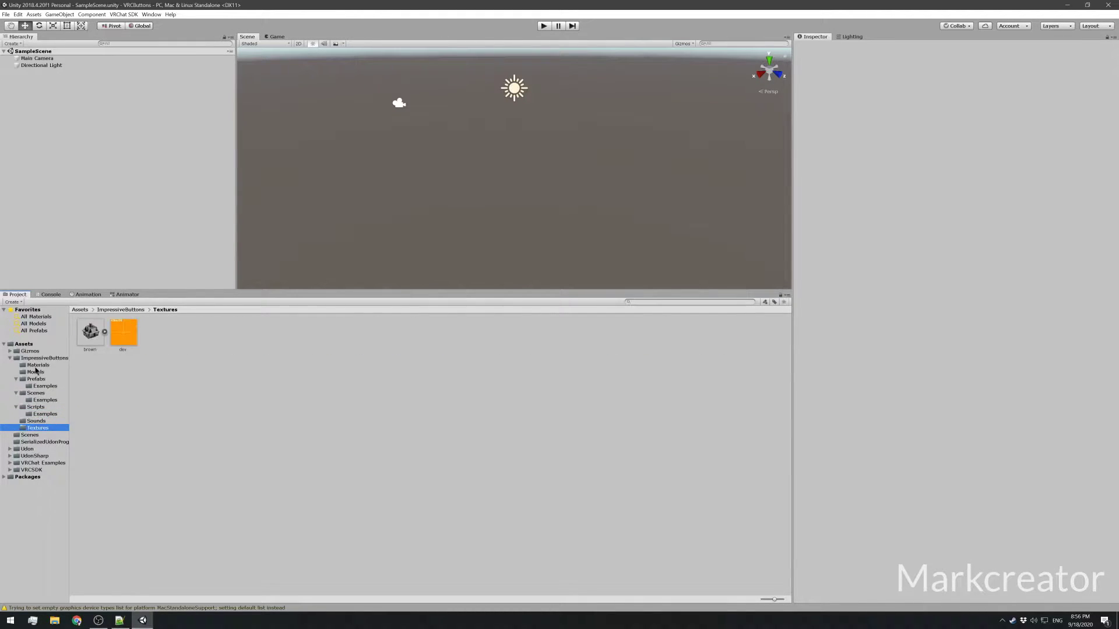
key("Up")
key("Up")
key("Up")
key("Up")
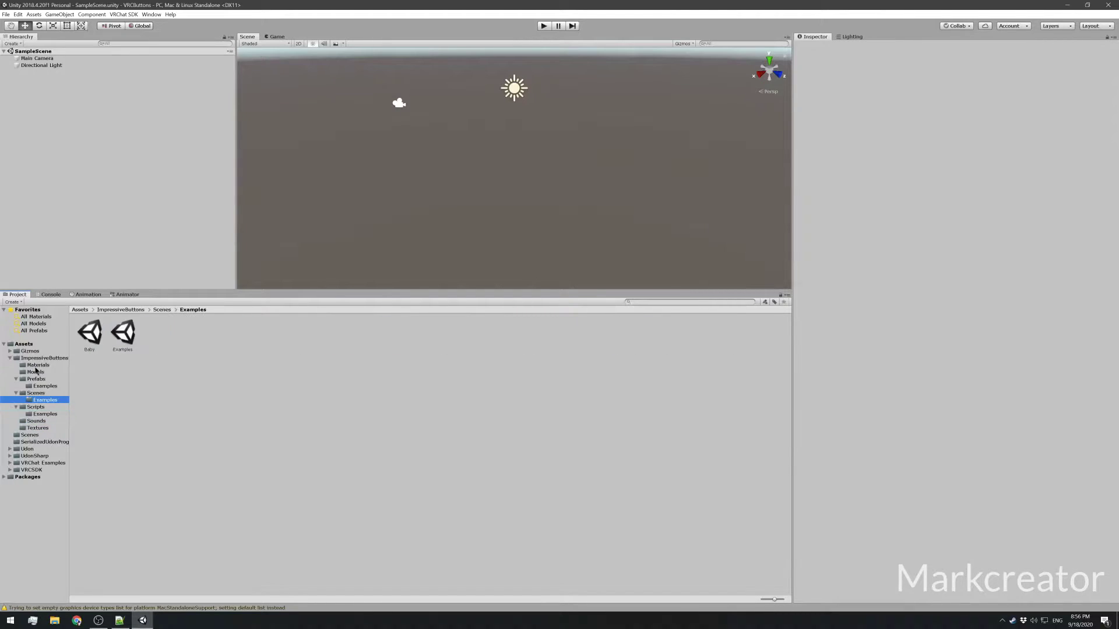
double_click(122, 333)
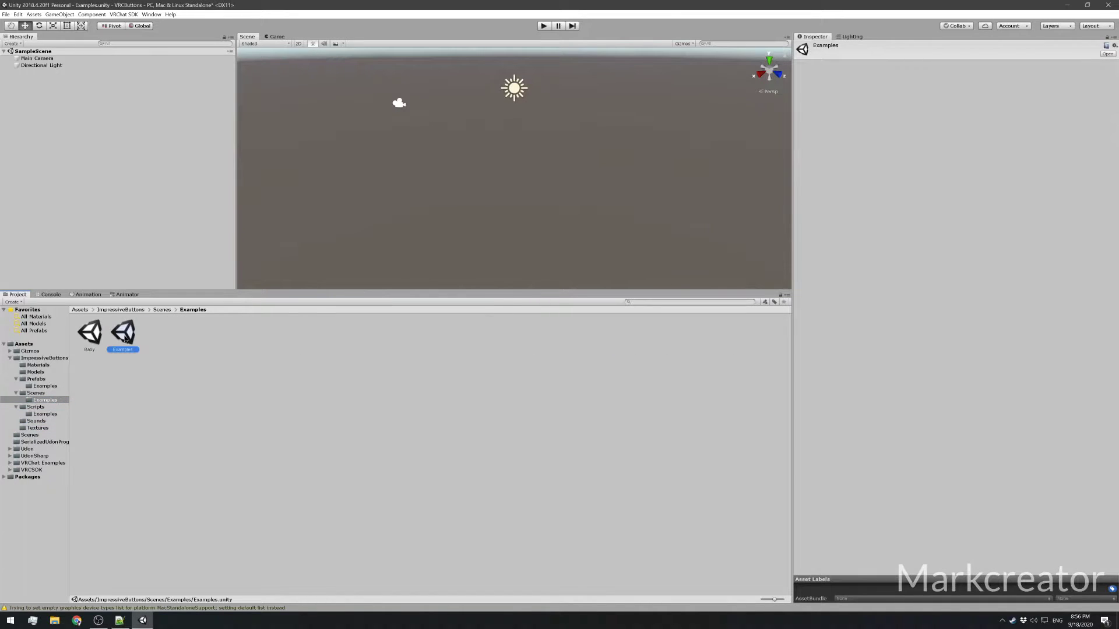
Enter Play mode and trigger the Basic Round Blue Button's interaction
left_click(544, 25)
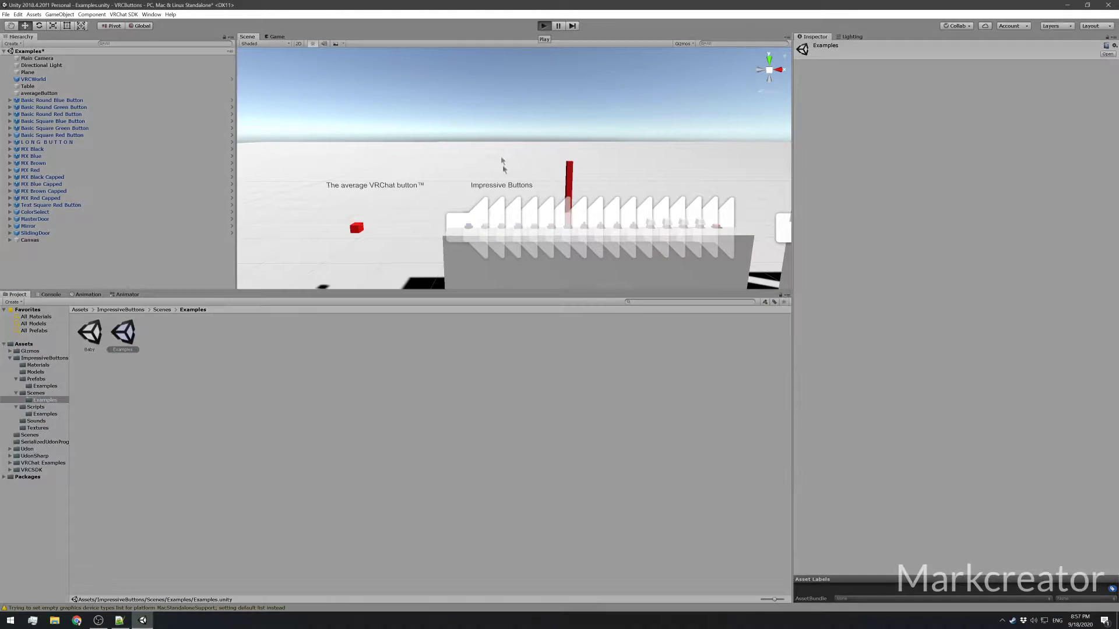
left_click(247, 36)
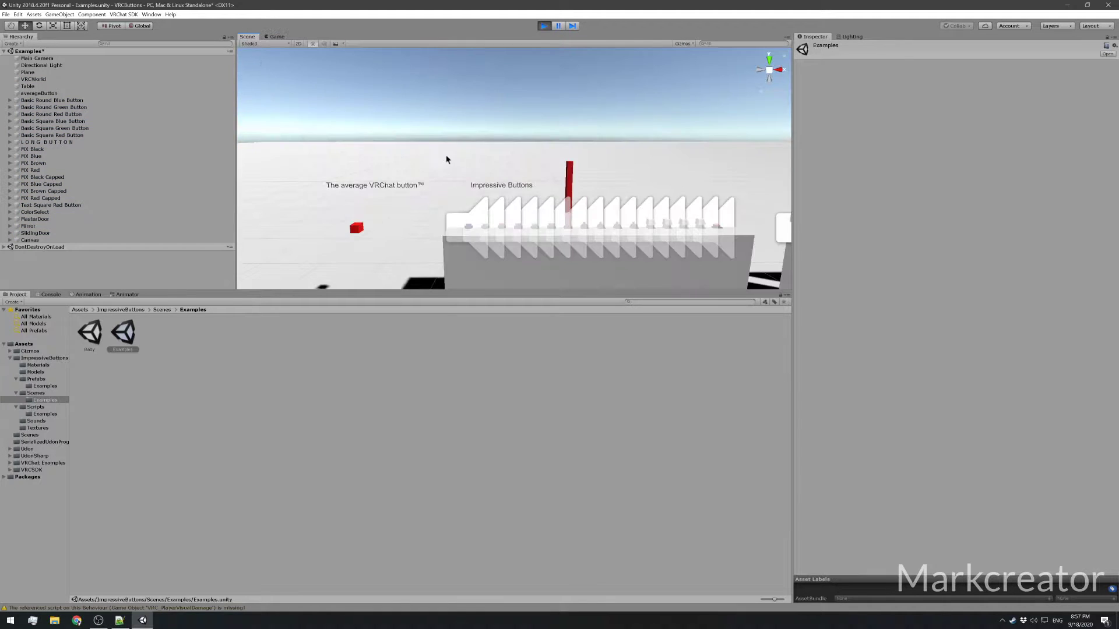
scroll(447, 169, "down", 3)
scroll(447, 186, "up", 3)
scroll(446, 185, "down", 2)
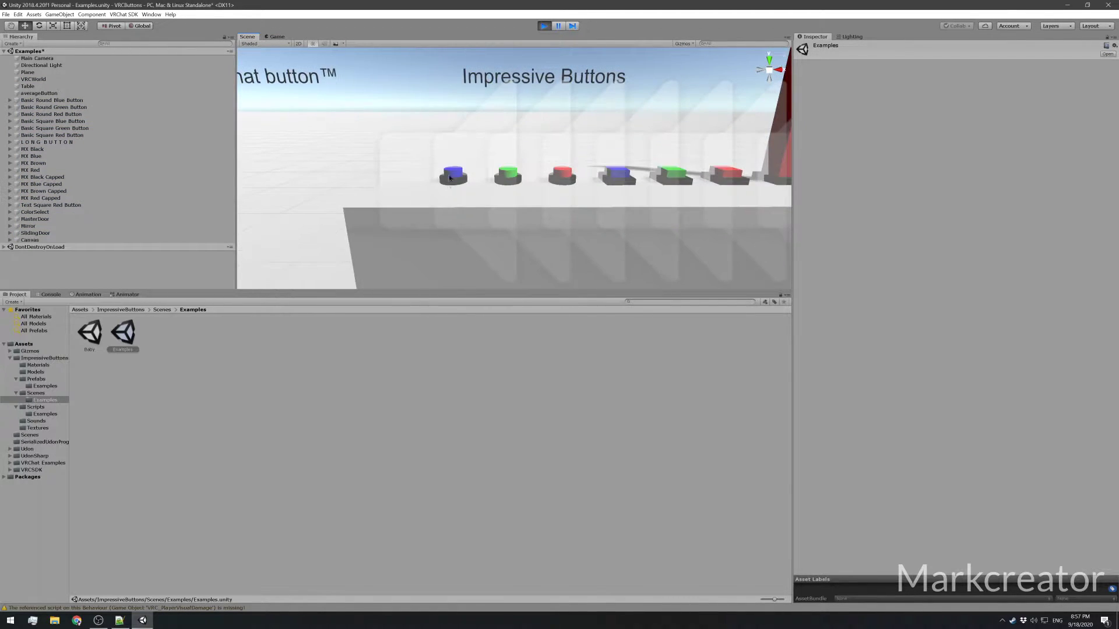
left_click(454, 170)
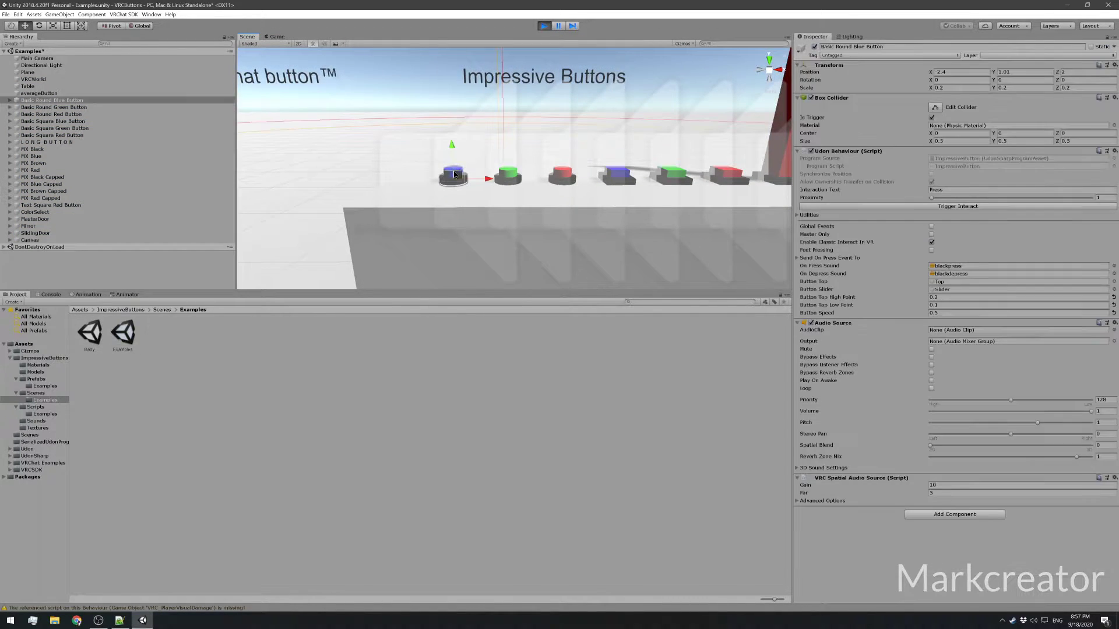
left_click(938, 207)
Select the Basic Square Blue Button and the Black colour selector button
left_click(561, 175)
left_click(621, 175)
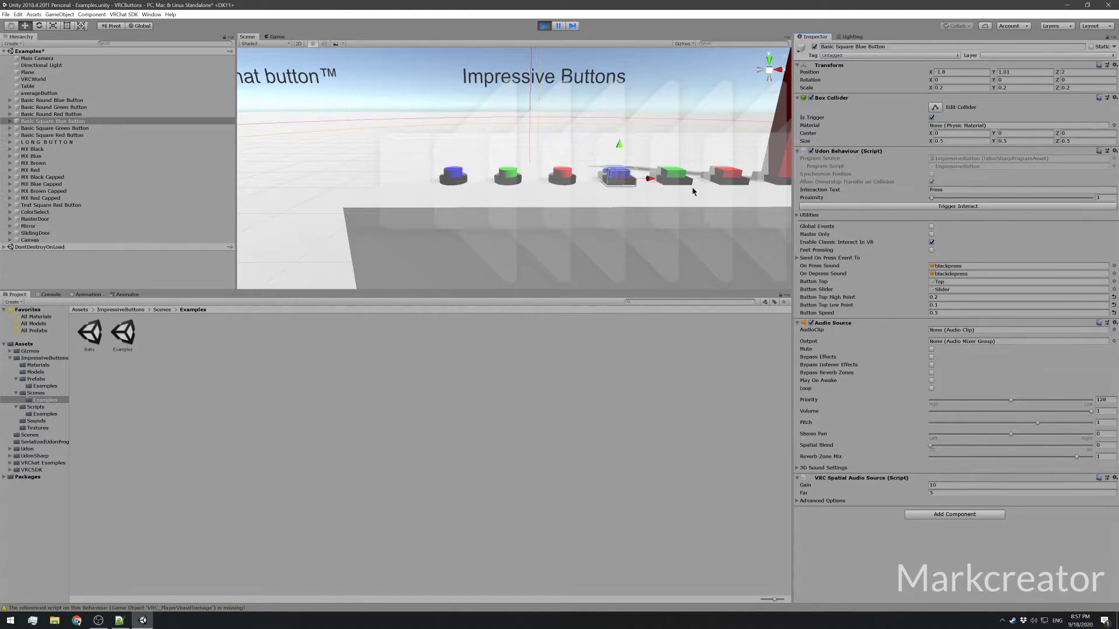
middle_click_drag(691, 186, 411, 191)
left_click(408, 191)
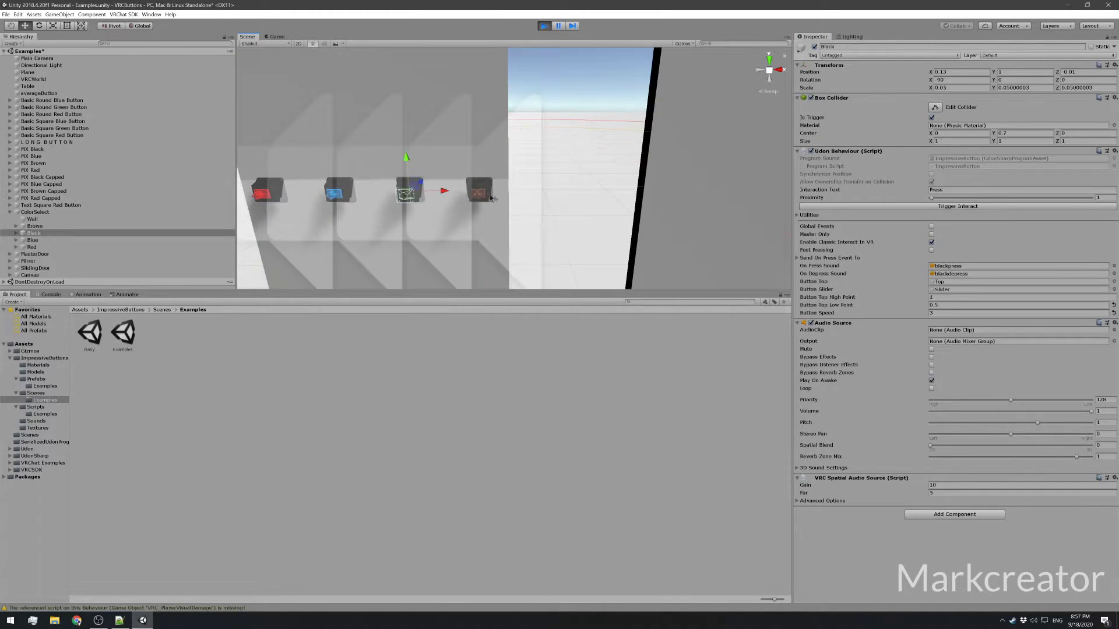
middle_click_drag(589, 198, 557, 181)
Trigger Toggle Door to slide the door open, then stop Play mode
left_click(585, 162)
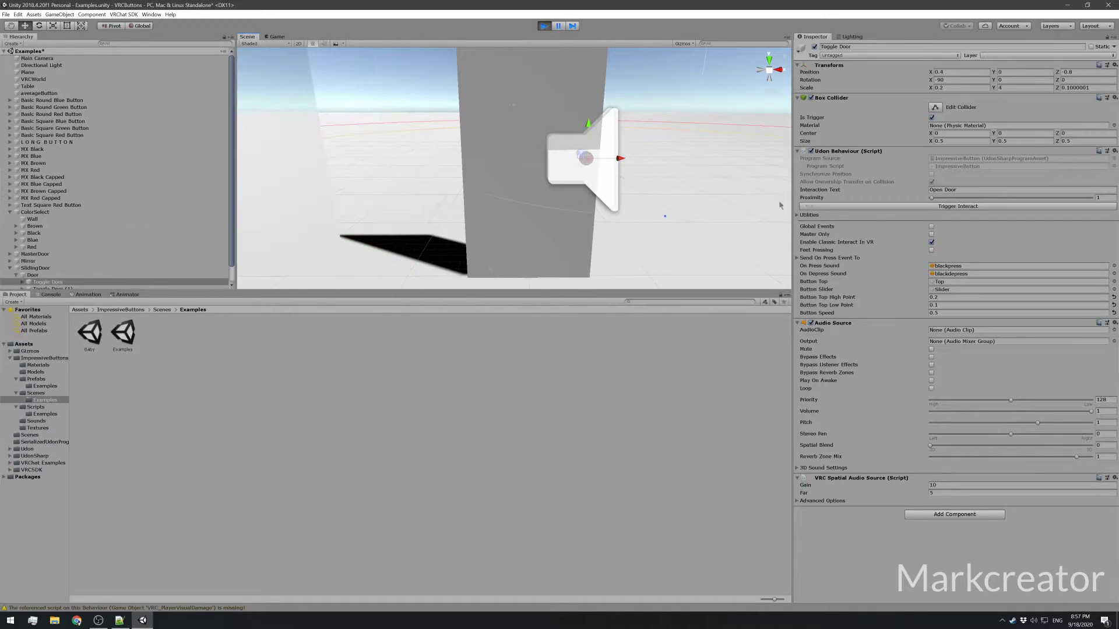
left_click(880, 211)
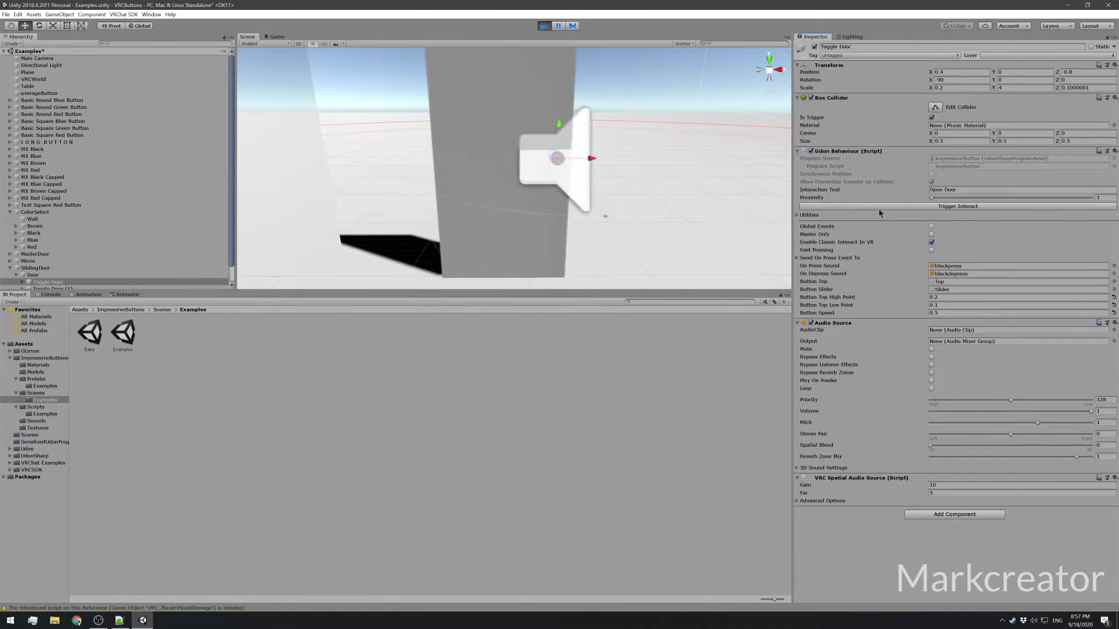
left_click(542, 27)
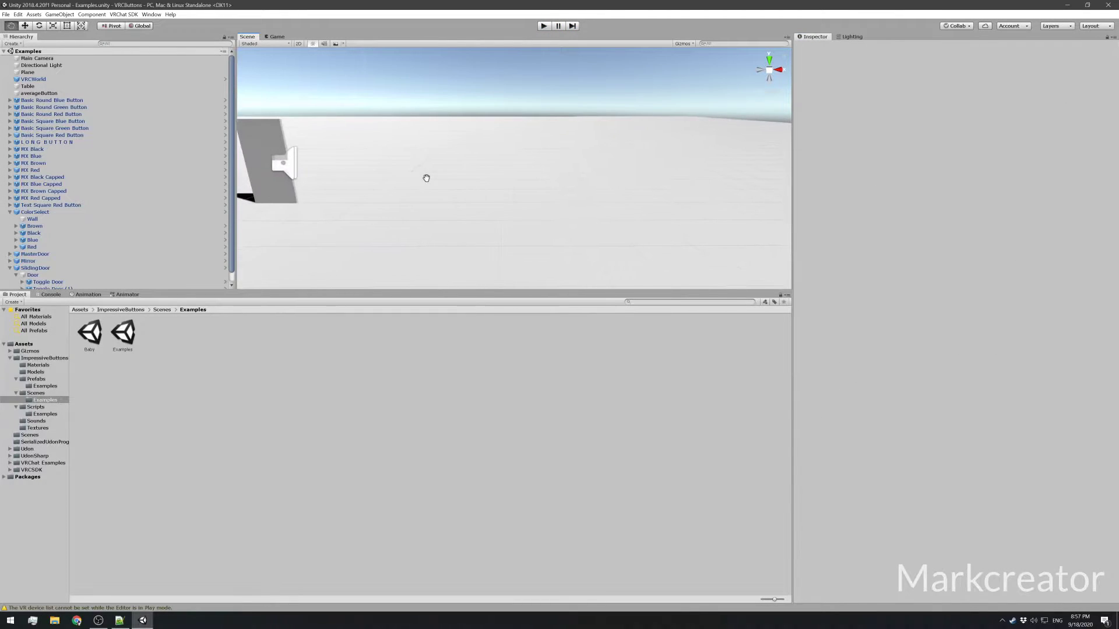
Drag the Basic Square Red prefab from ImpressiveButtons/Prefabs into the Scene view
right_click_drag(452, 181, 479, 177)
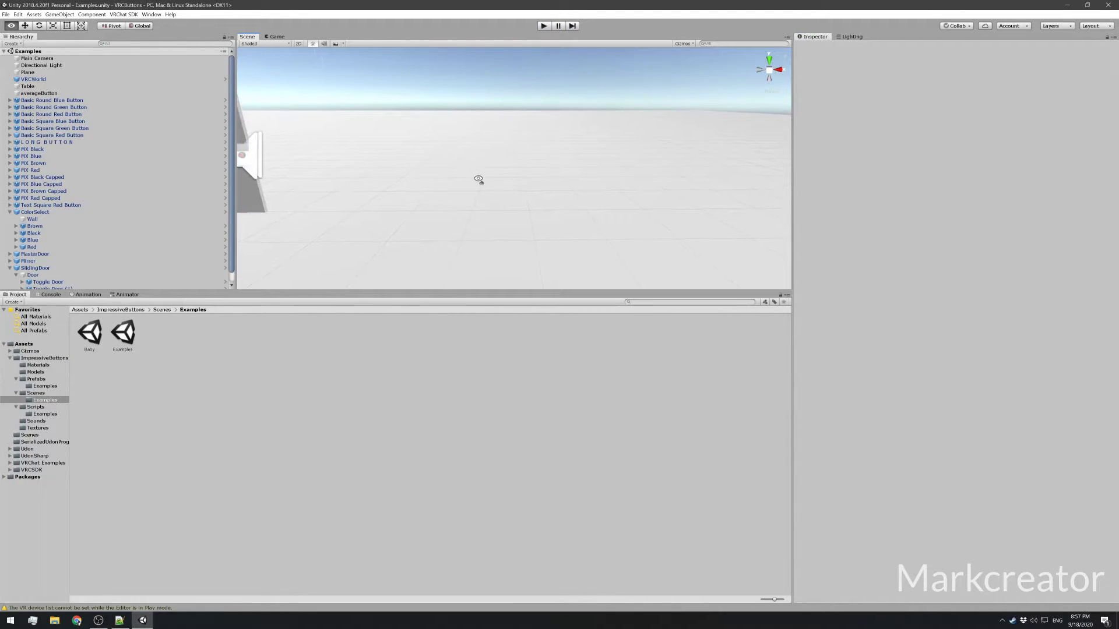
left_click(41, 385)
left_click(36, 380)
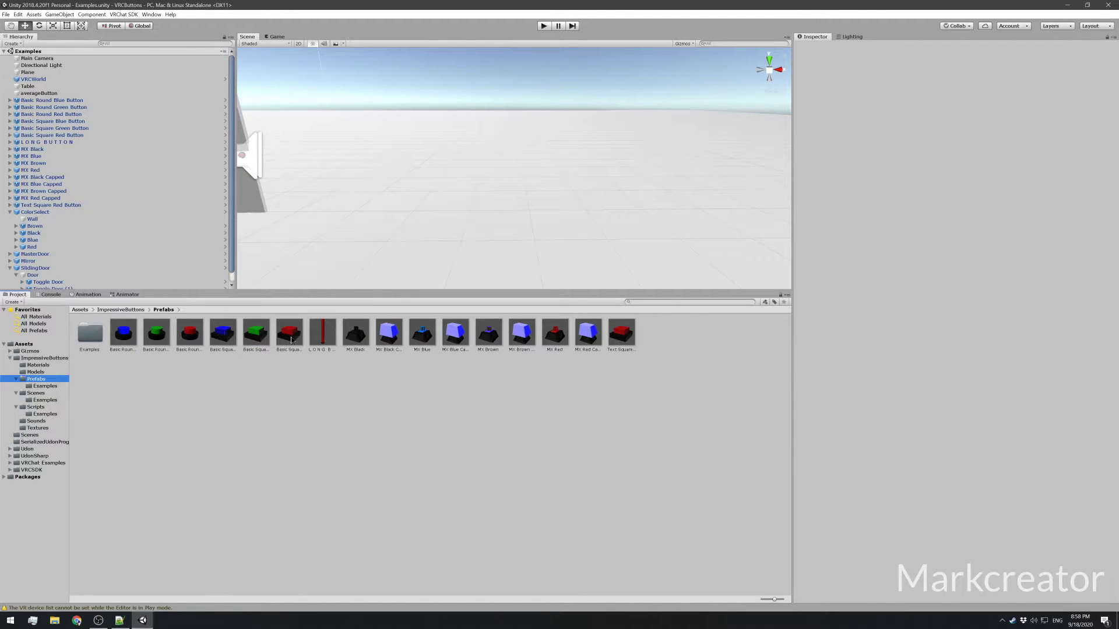
left_click_drag(292, 340, 502, 215)
Frame the new Basic Square Red Button (1) and raise it to Y 0.24
key("f")
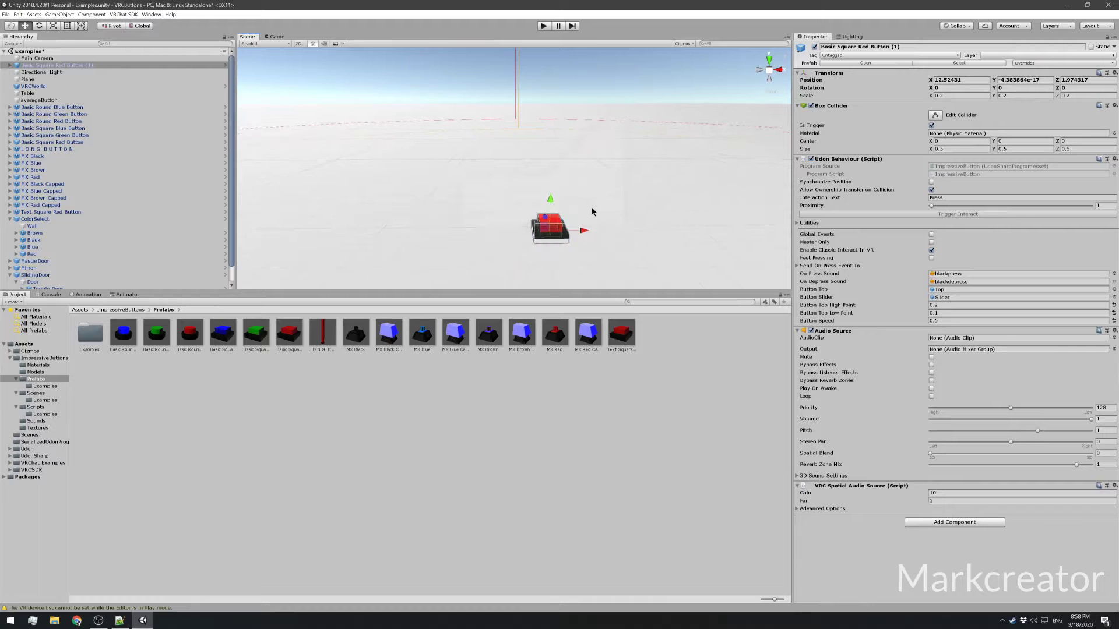
middle_click_drag(595, 213, 592, 208)
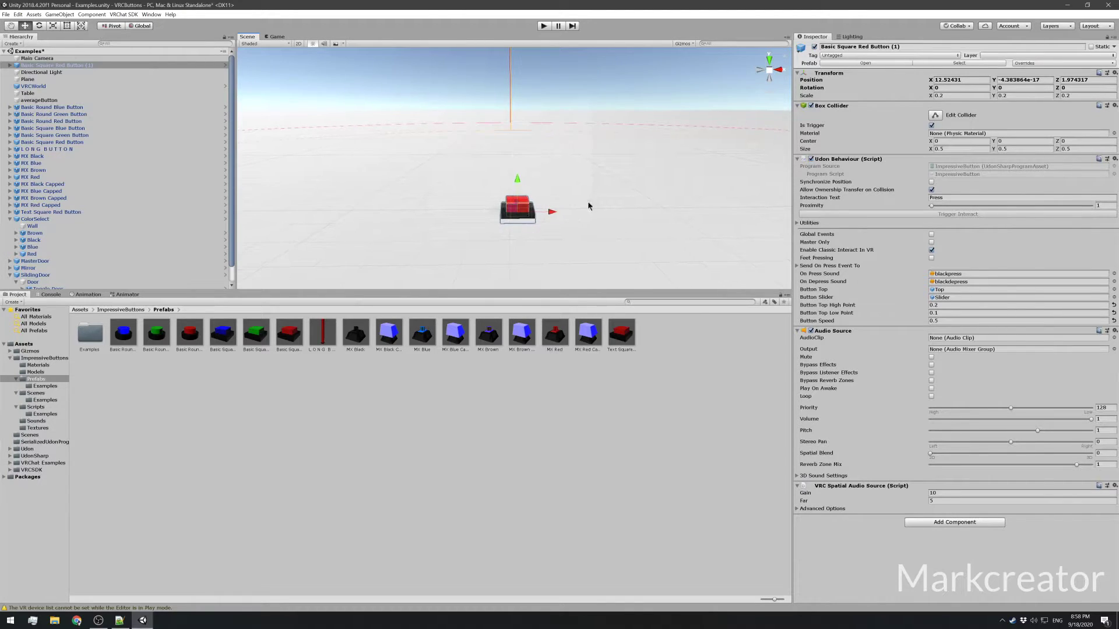
left_click_drag(994, 80, 574, 122)
middle_click_drag(573, 122, 313, 138)
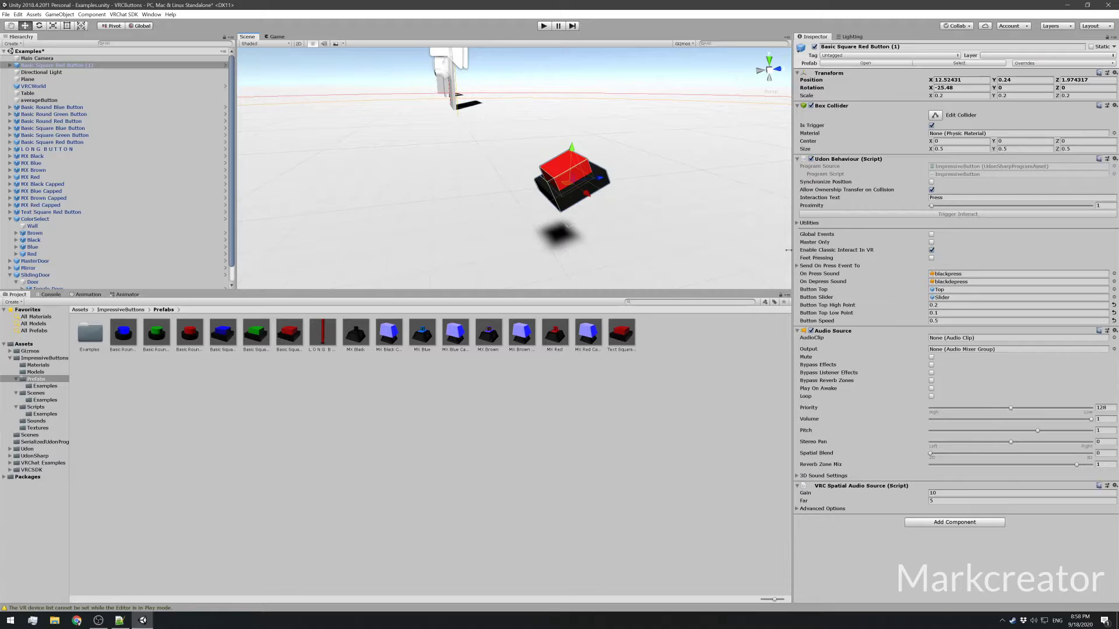
left_click_drag(535, 252, 586, 249, "alt")
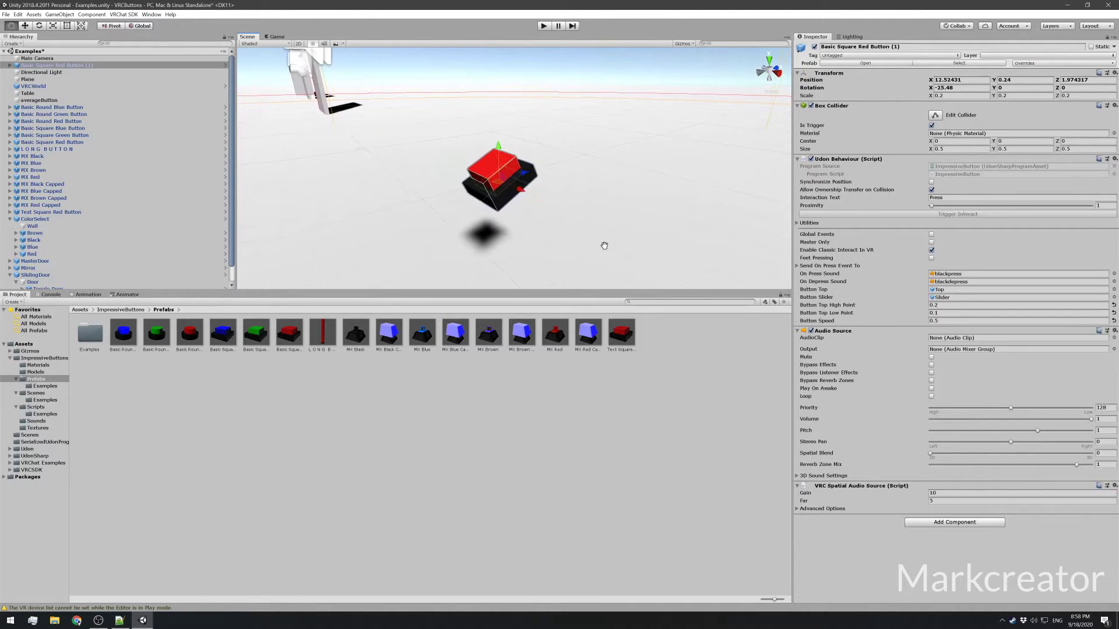
key("ctrl+p")
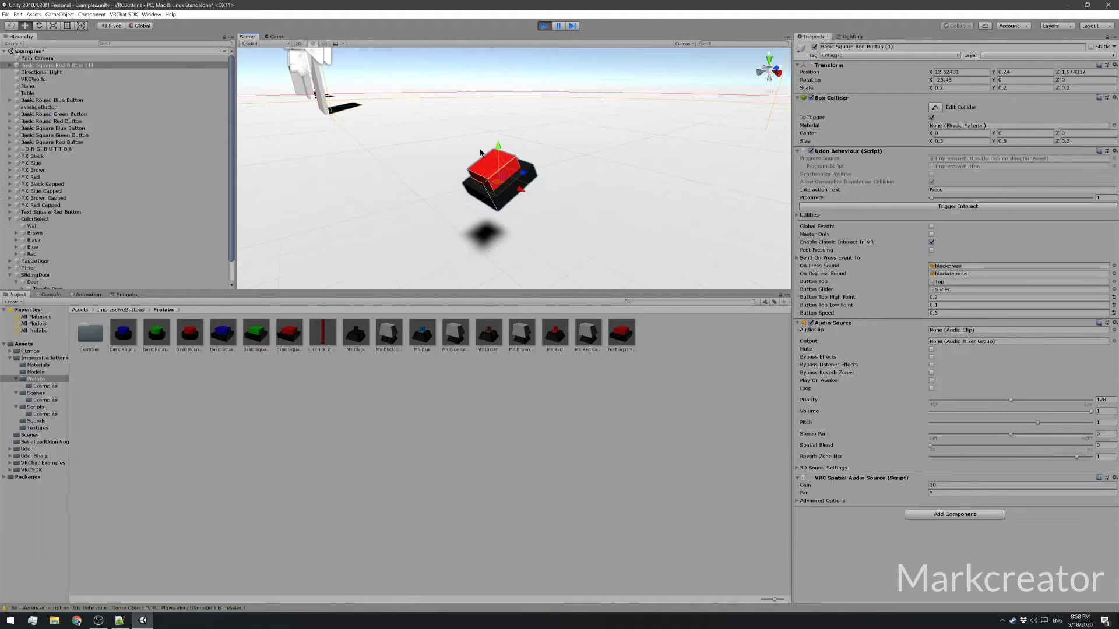
left_click(890, 206)
left_click(891, 207)
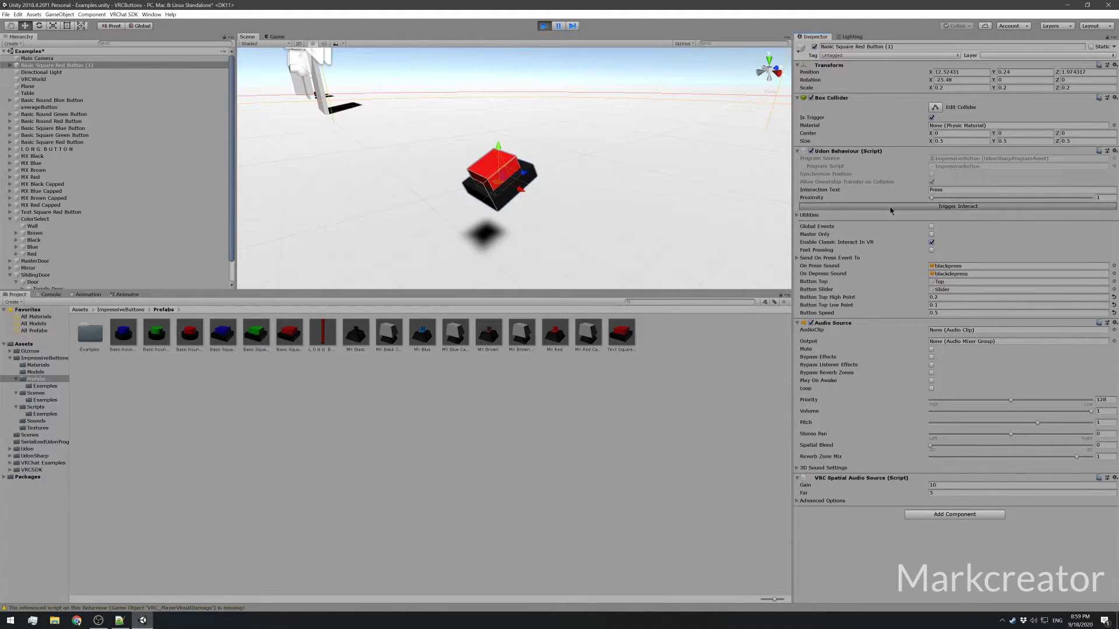
left_click(543, 27)
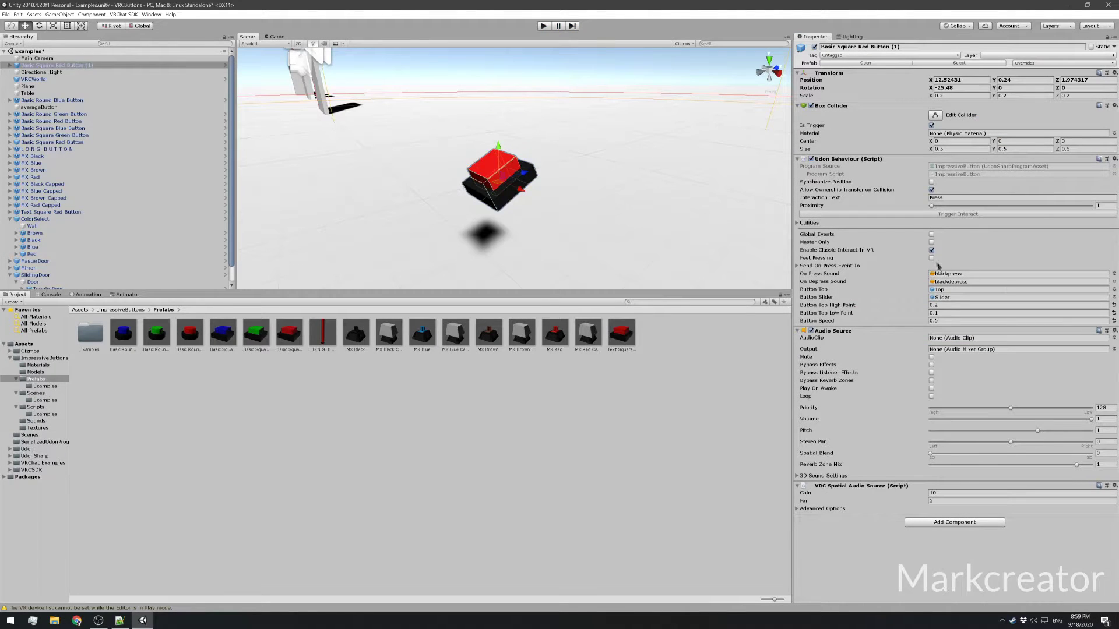
Assign press1 and depress1 as the button's sounds and set Button Top High Point to 0.5
left_click(1113, 273)
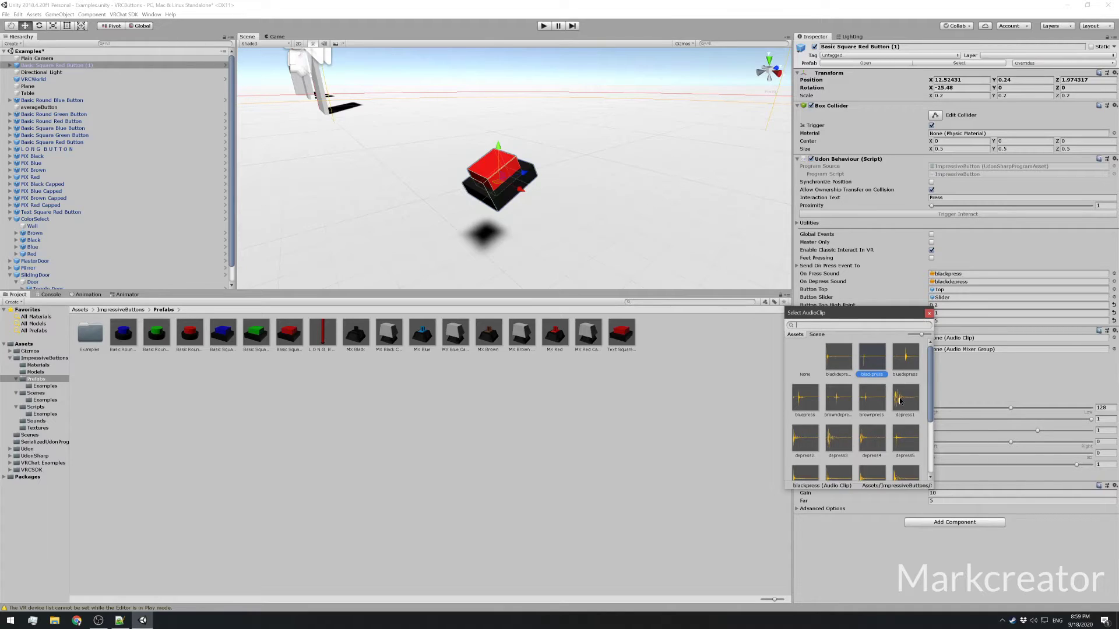
scroll(848, 427, "down", 2)
double_click(839, 437)
left_click(1113, 281)
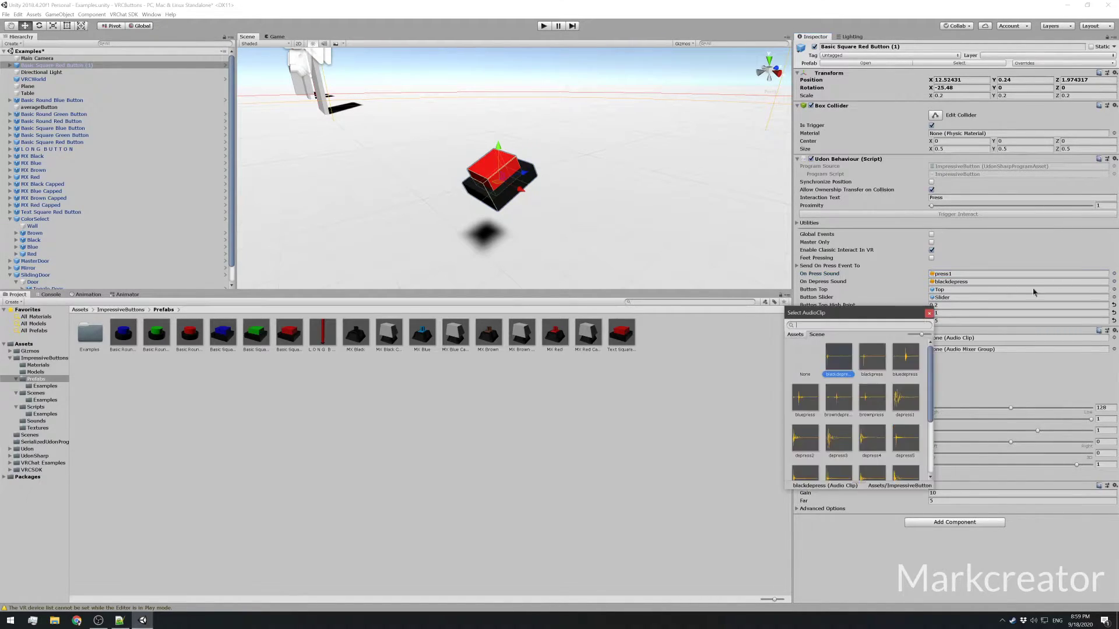
left_click(908, 401)
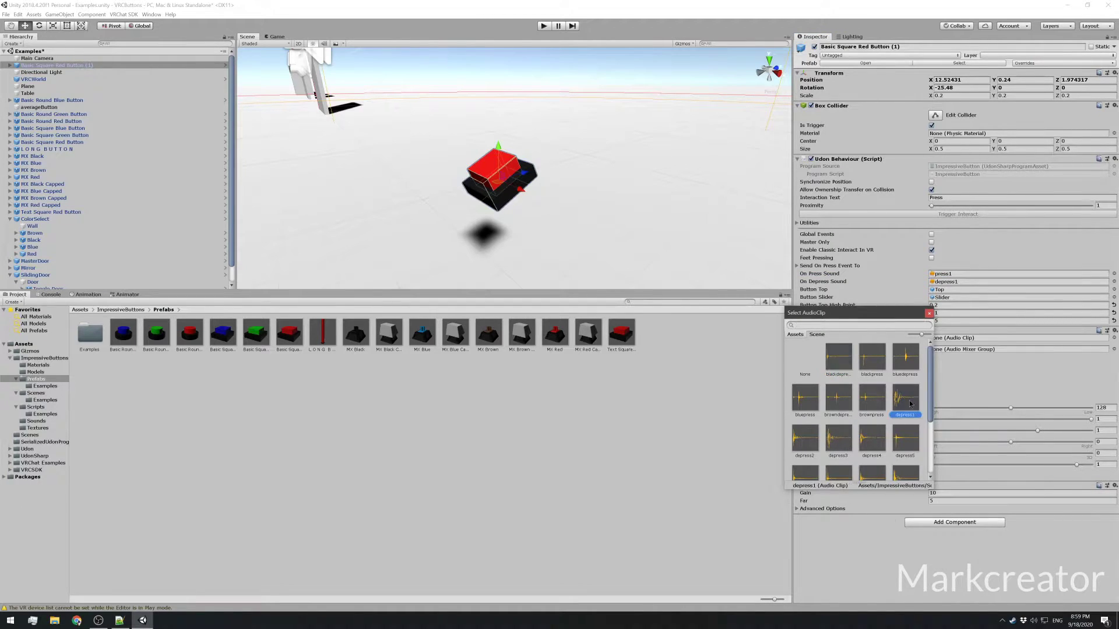
double_click(905, 401)
left_click(944, 305)
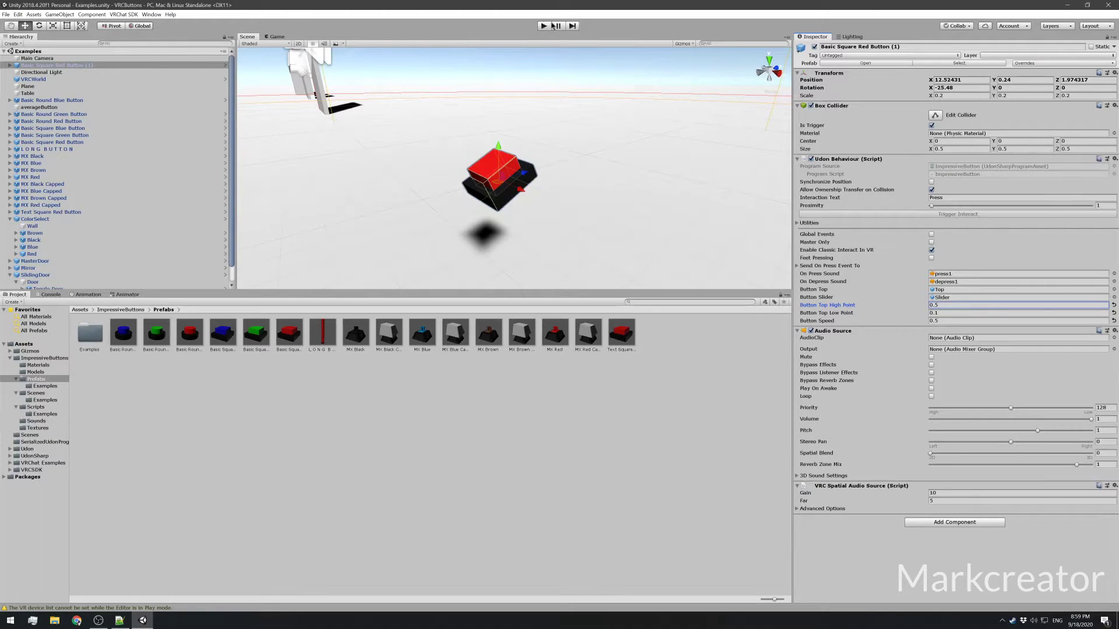
Play the scene, trigger the red button's interaction, then stop playing
left_click(545, 26)
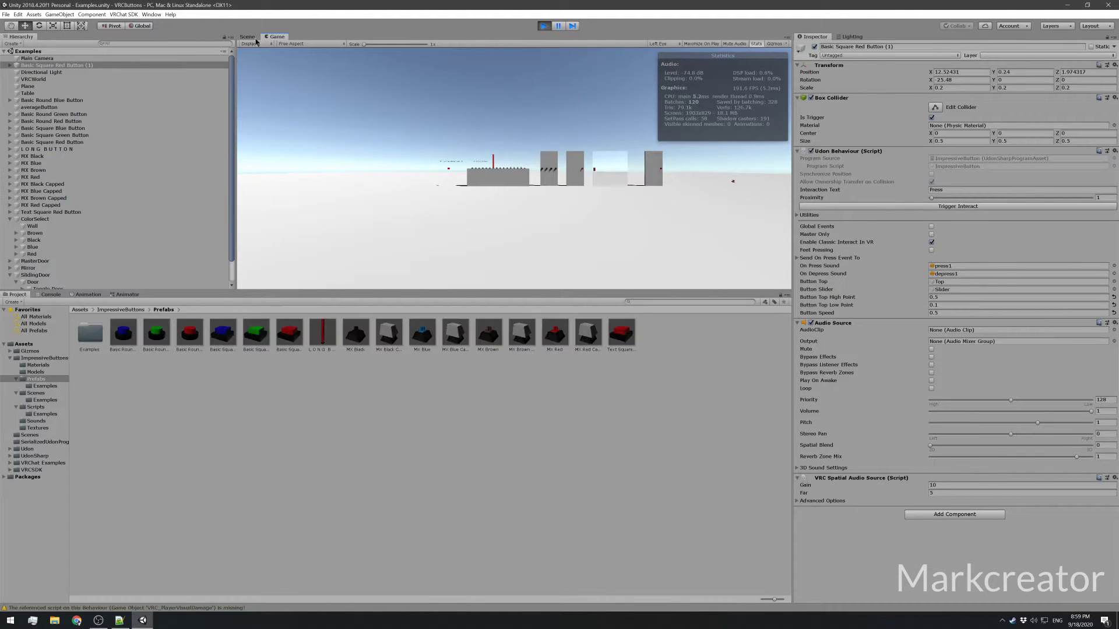
left_click(247, 36)
right_click_drag(450, 135, 474, 140)
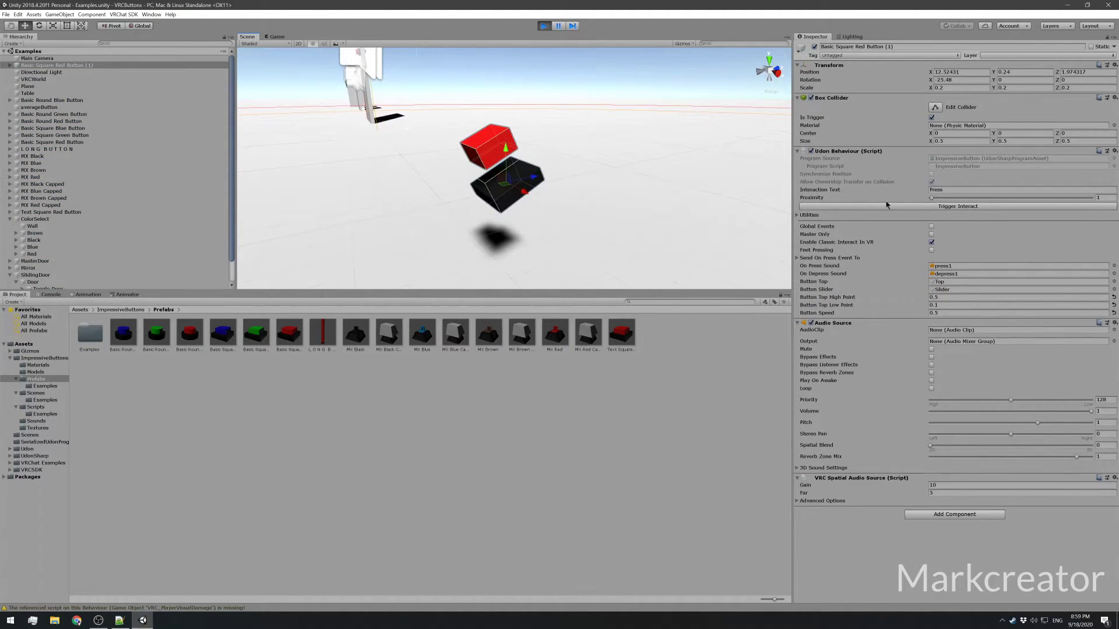
left_click(884, 207)
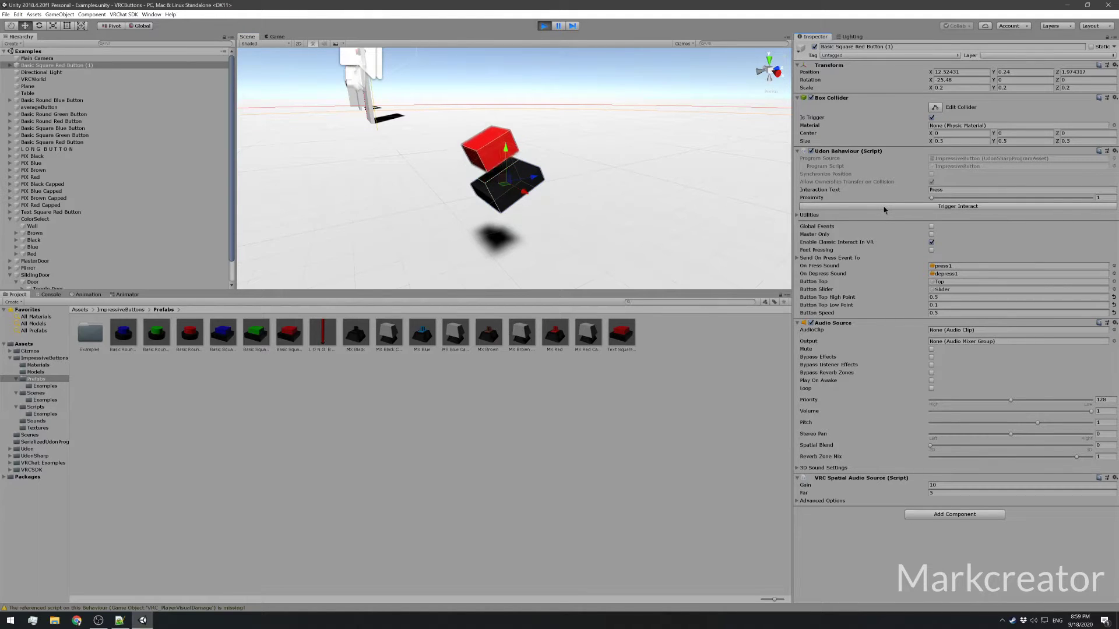
left_click(543, 25)
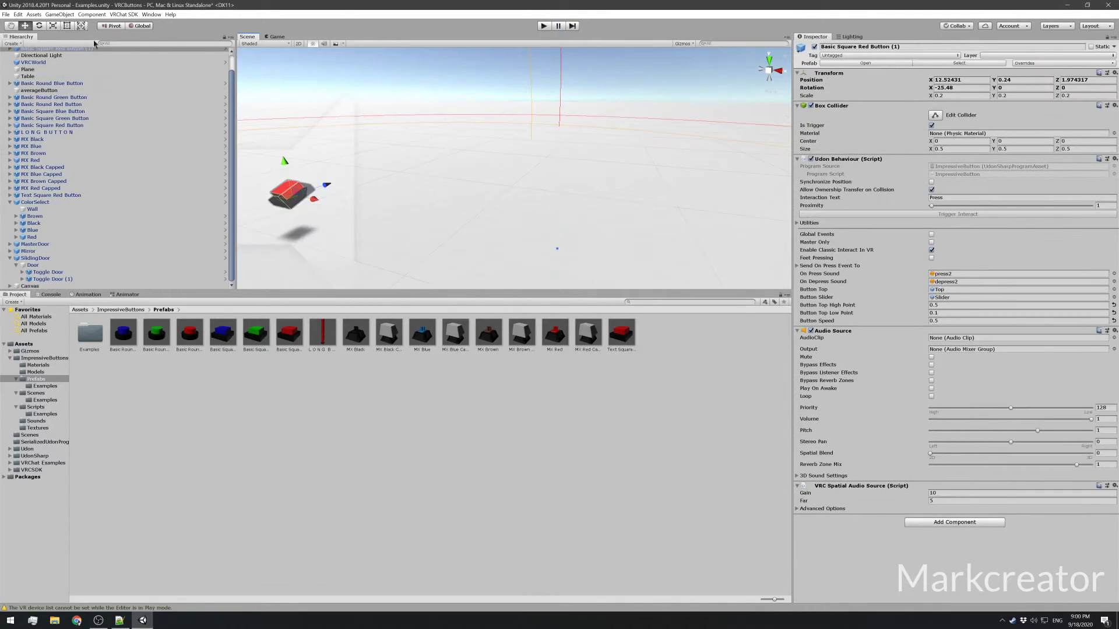
Create a Cube and move it behind the red button to X 12.434, Y 0.461, Z 3.345
left_click(70, 15)
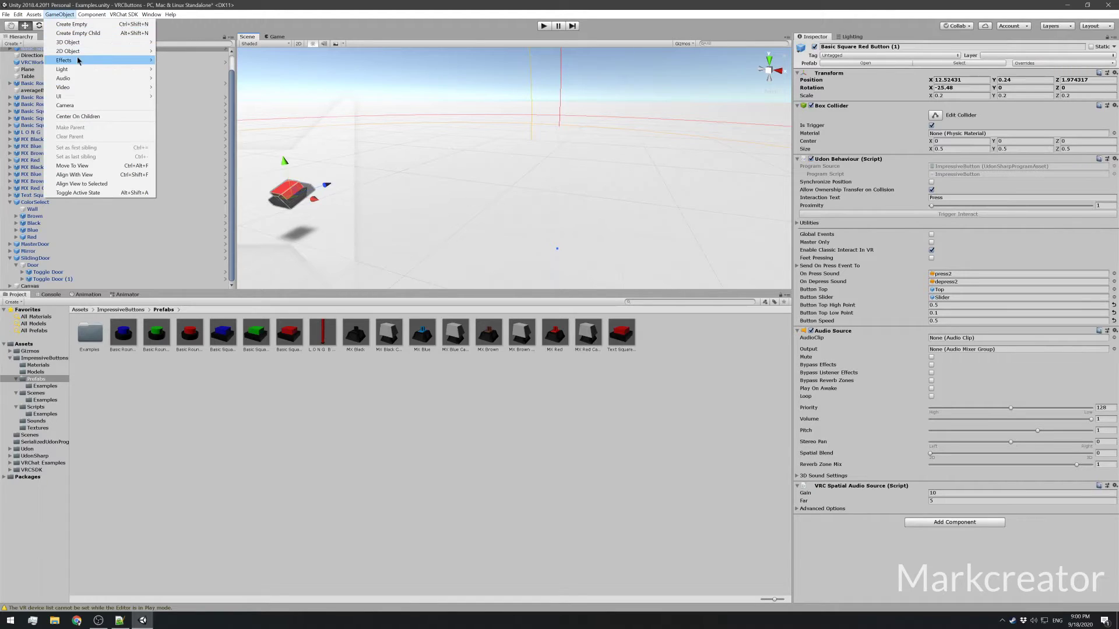
mouse_move(76, 46)
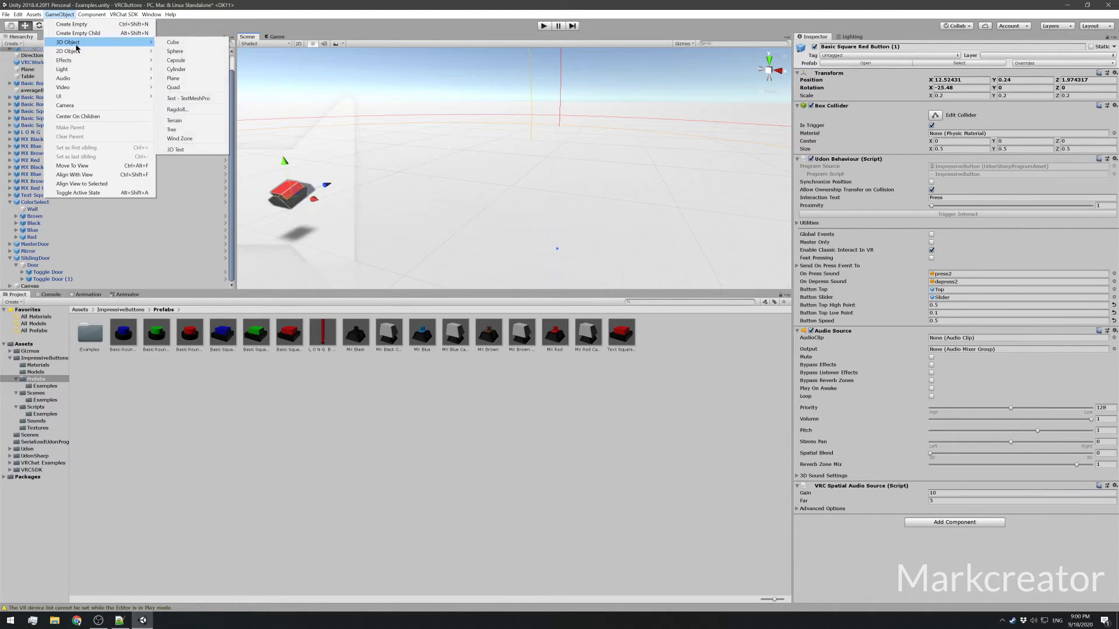
left_click(172, 43)
left_click_drag(515, 139, 460, 135)
middle_click_drag(461, 136, 459, 188)
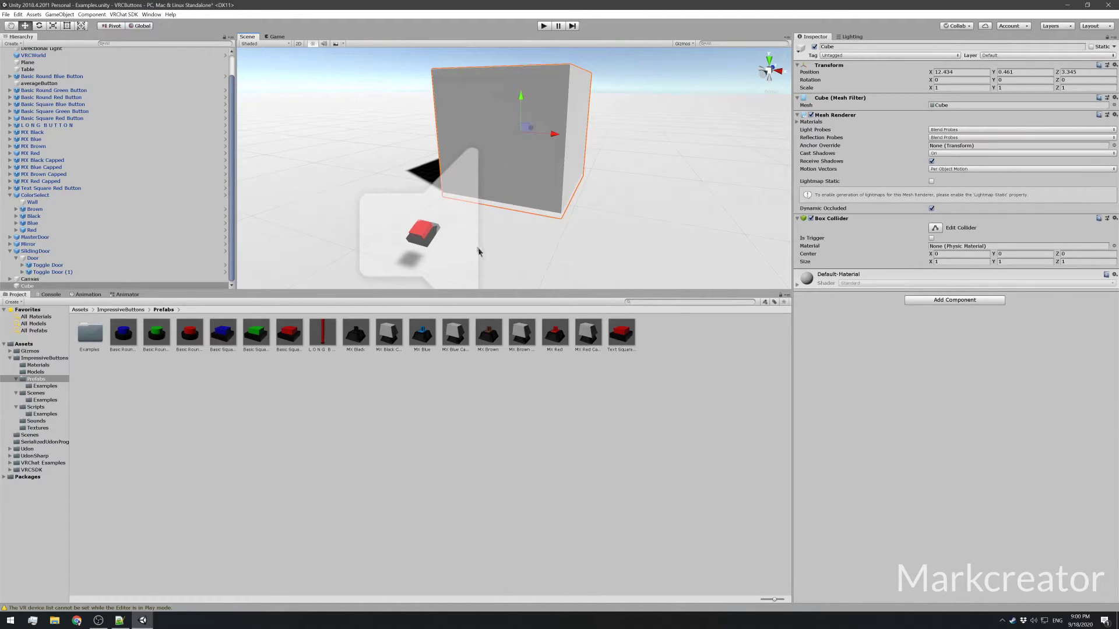
Add an Udon Behaviour component to the Cube
left_click(962, 301)
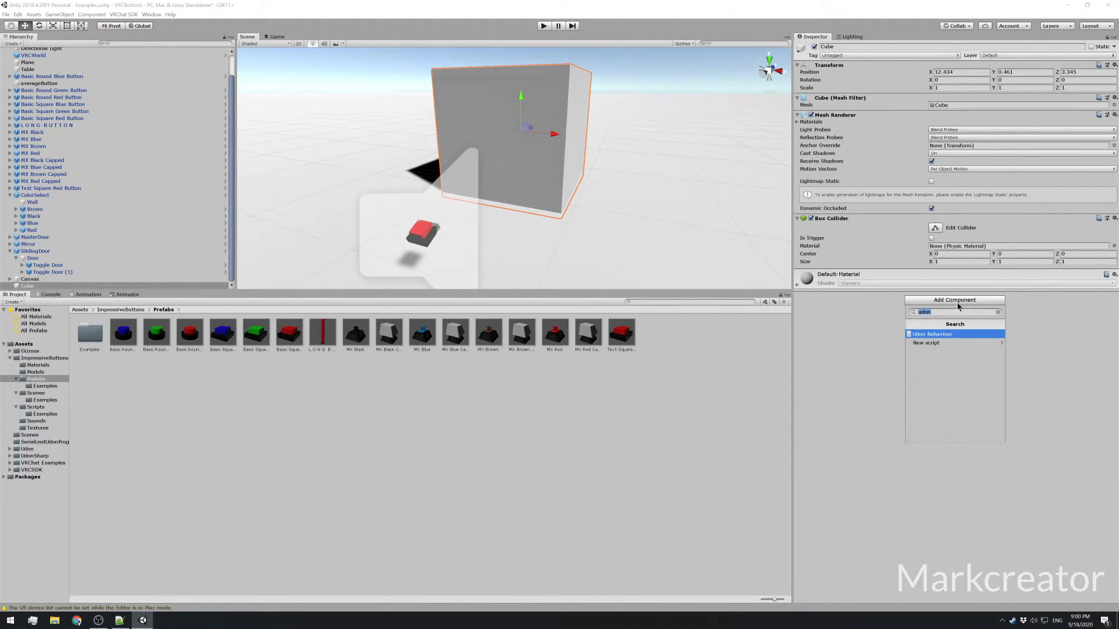
left_click(950, 315)
left_click(950, 335)
left_click(950, 321)
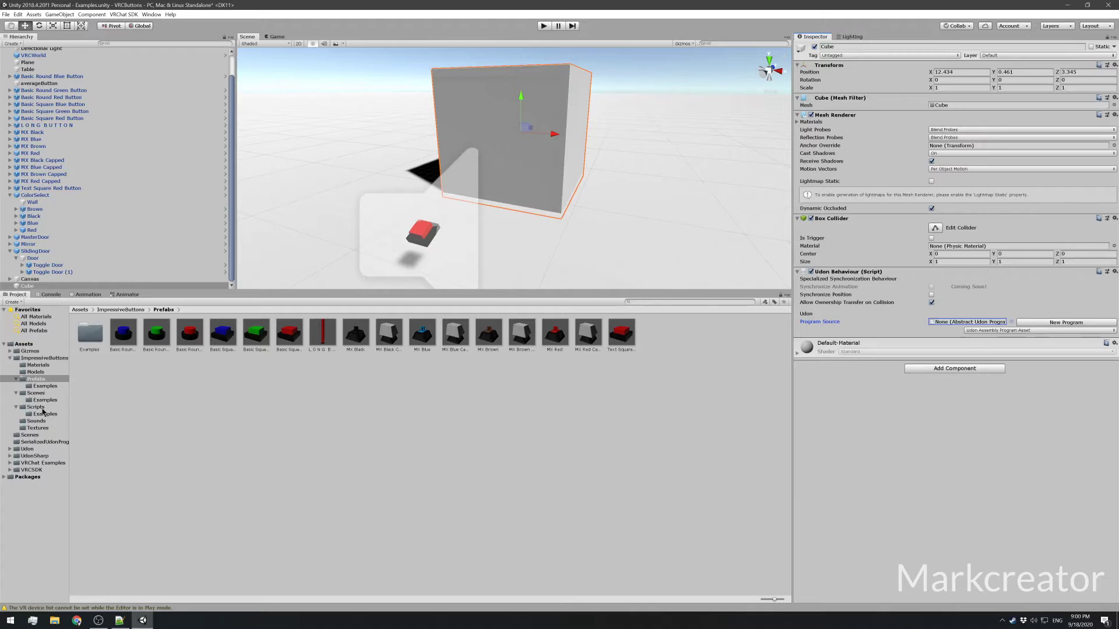
Set the behaviour's program to ToggleObject and its Target Object to Cube
left_click(43, 414)
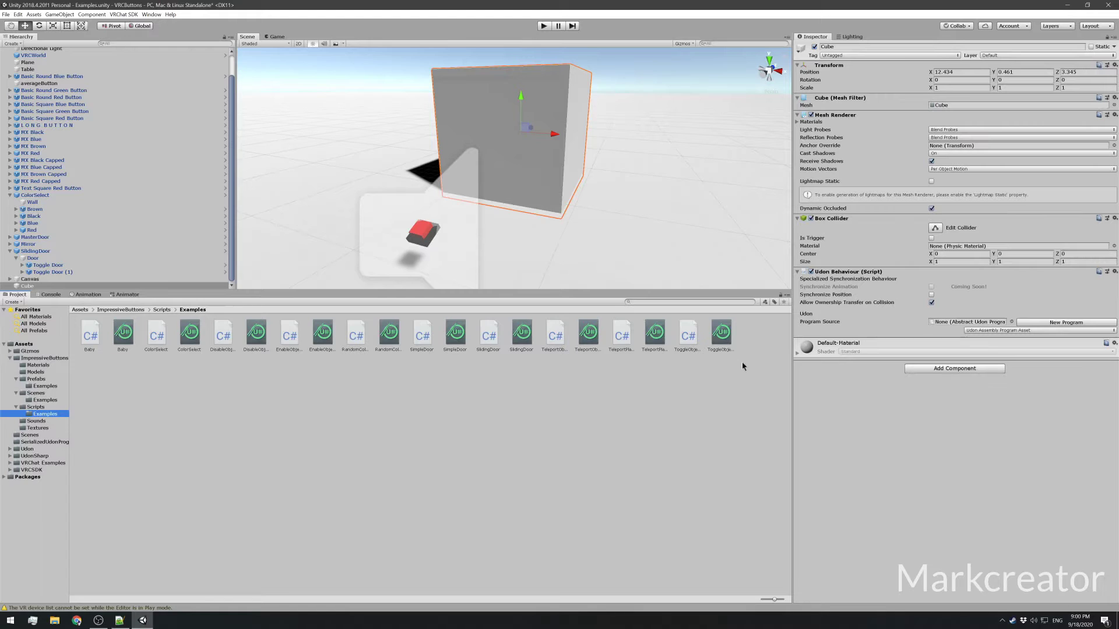
left_click(720, 334)
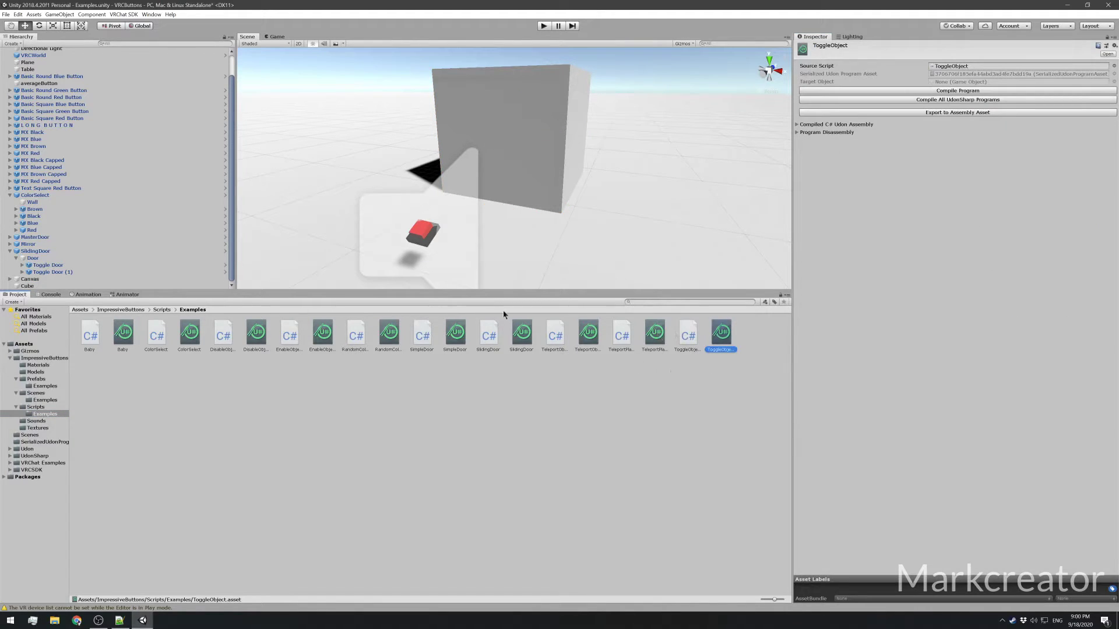
left_click(27, 285)
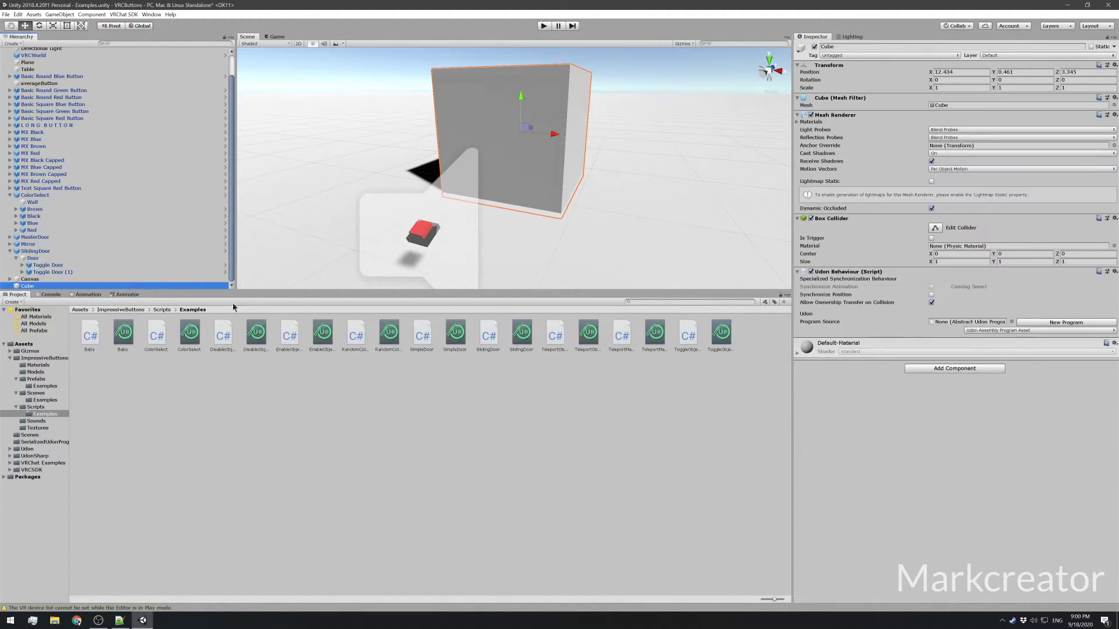
left_click_drag(720, 333, 971, 322)
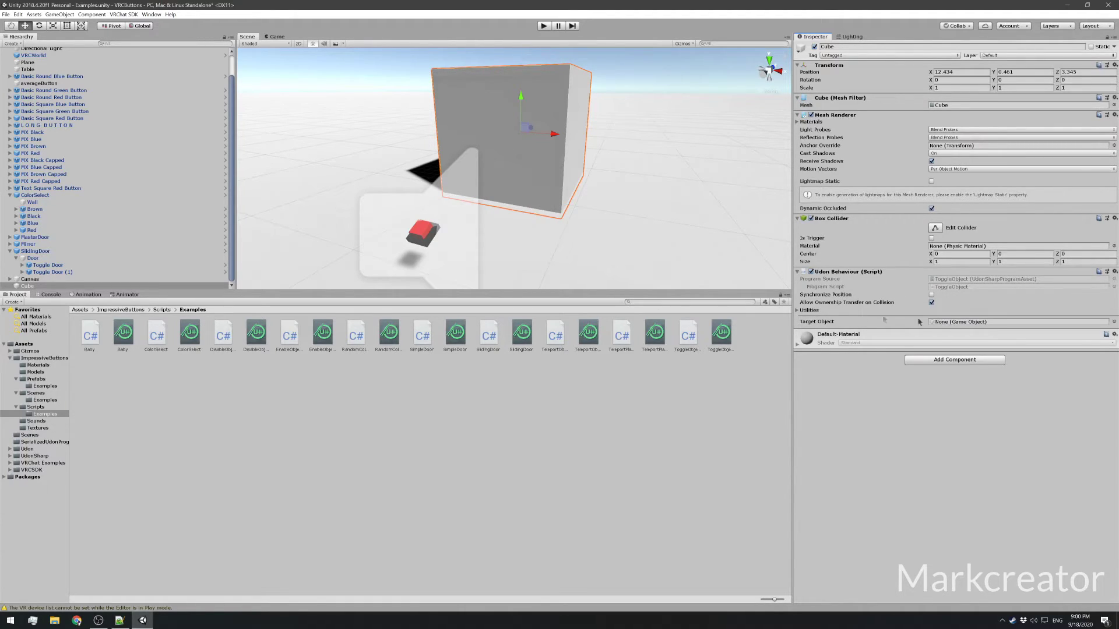
left_click_drag(31, 286, 972, 326)
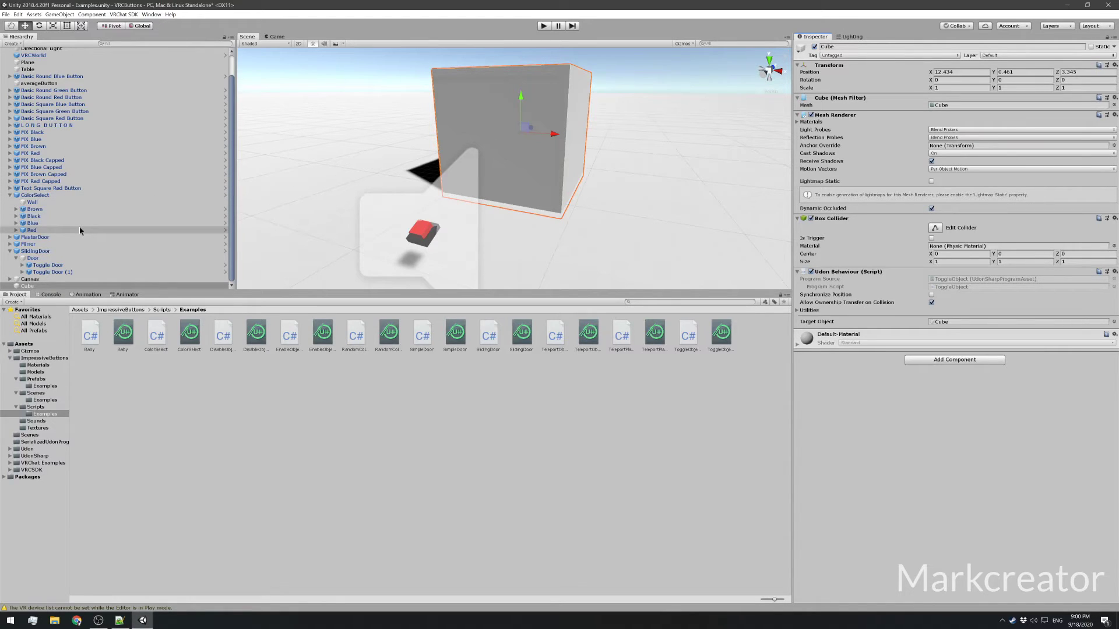
left_click(418, 231)
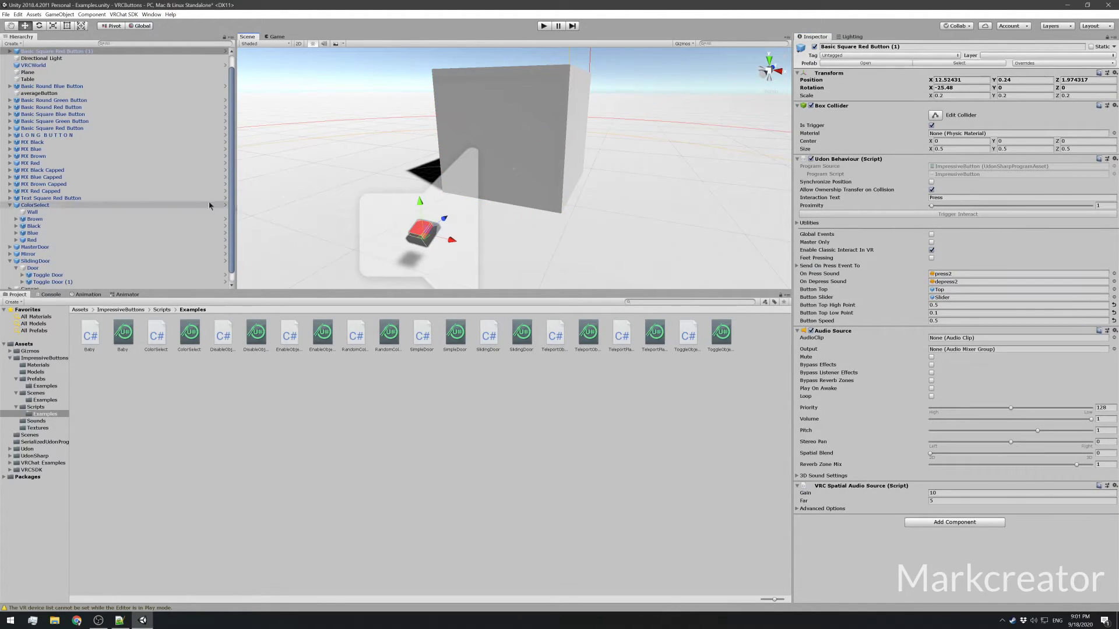
Set Send On Press Event To size to 1 and put the Cube in Element 0
scroll(125, 176, "up", 1)
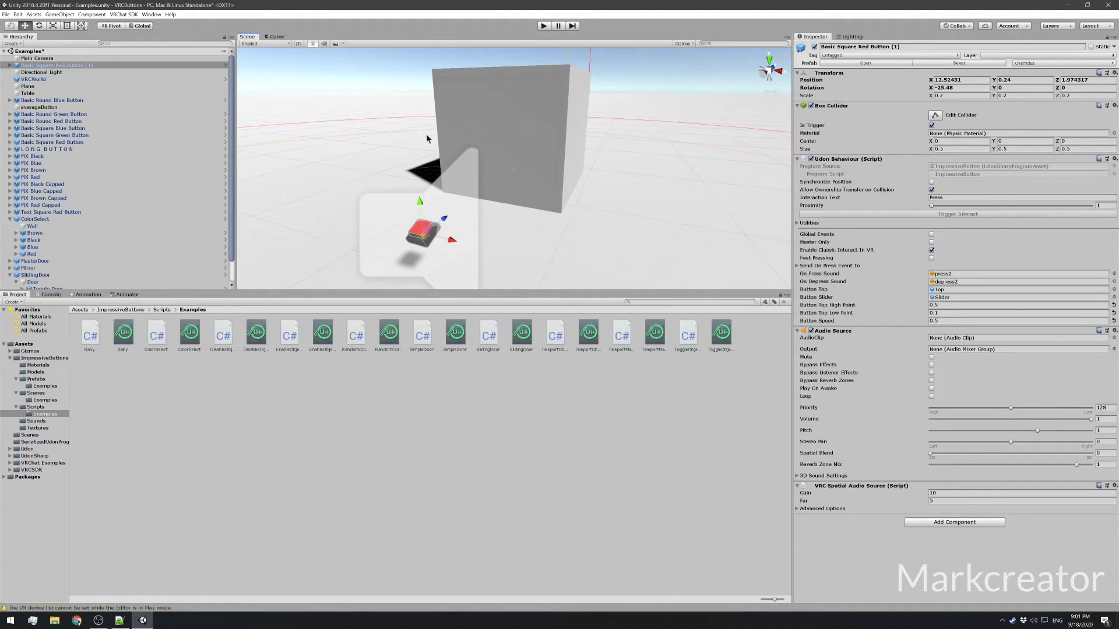
left_click(797, 266)
left_click(940, 274)
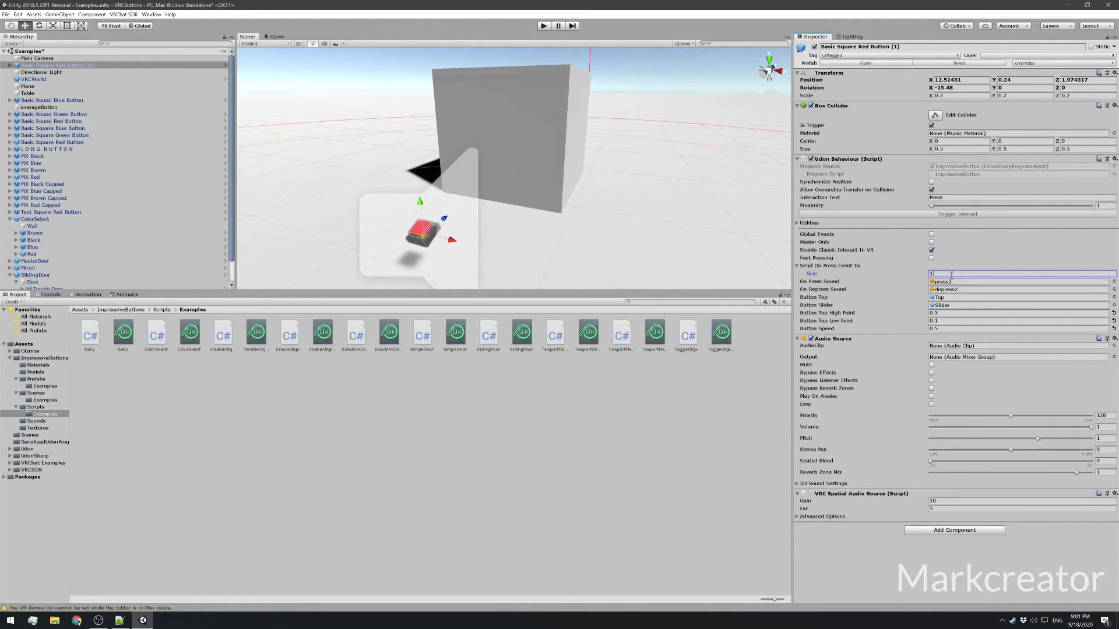
type("1")
key("Return")
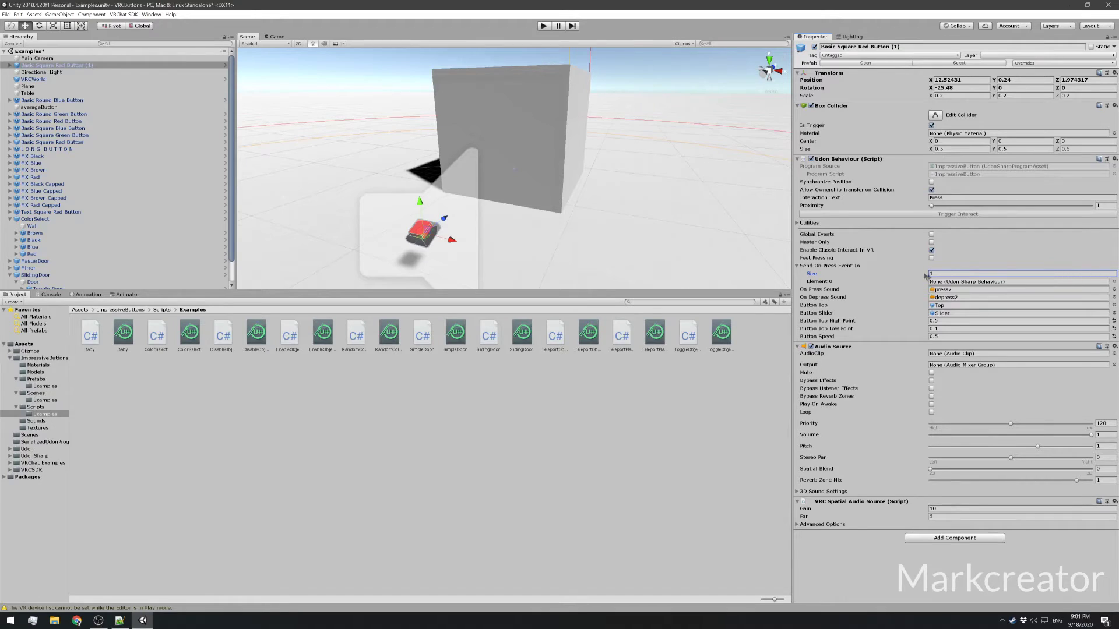
scroll(36, 233, "down", 2)
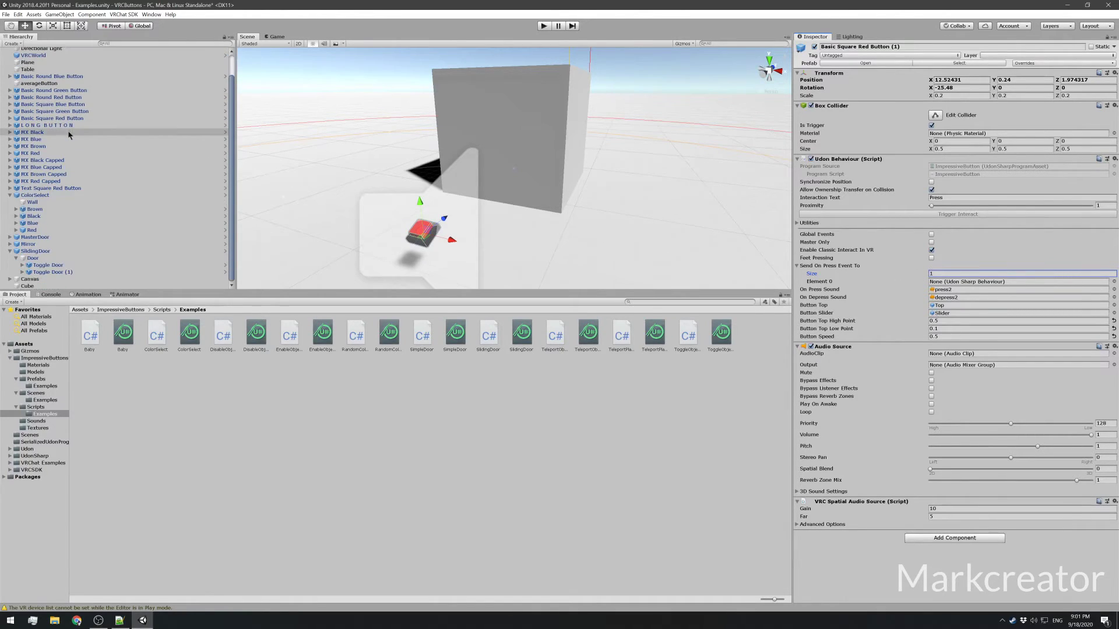
left_click_drag(36, 270, 965, 283)
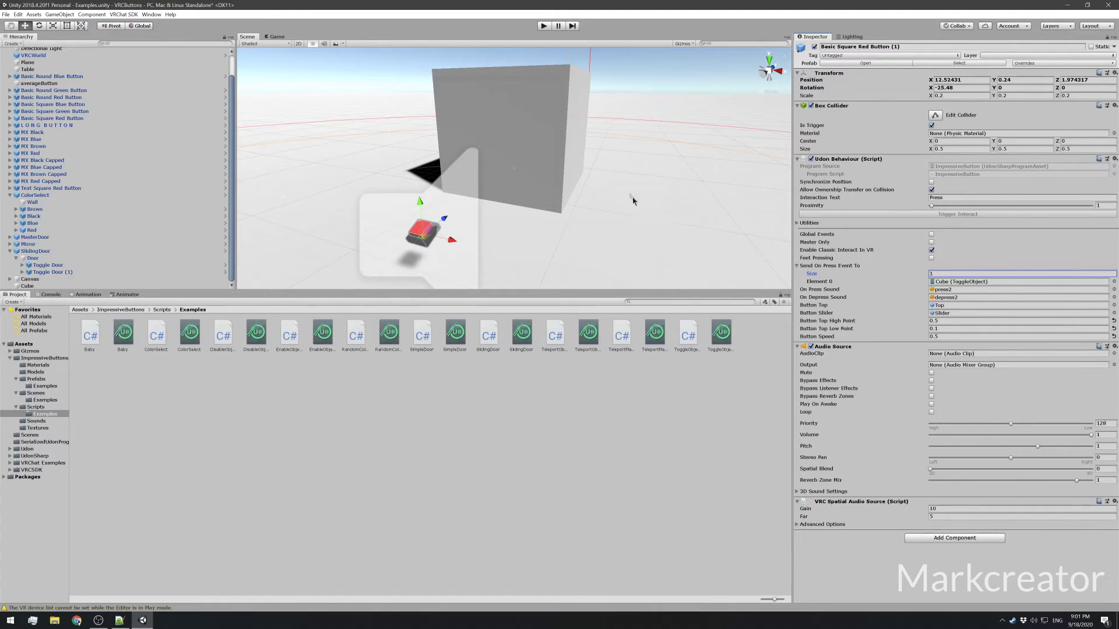
Play-test the scene in the Scene view, triggering the red button twice to toggle the Cube
left_click(543, 26)
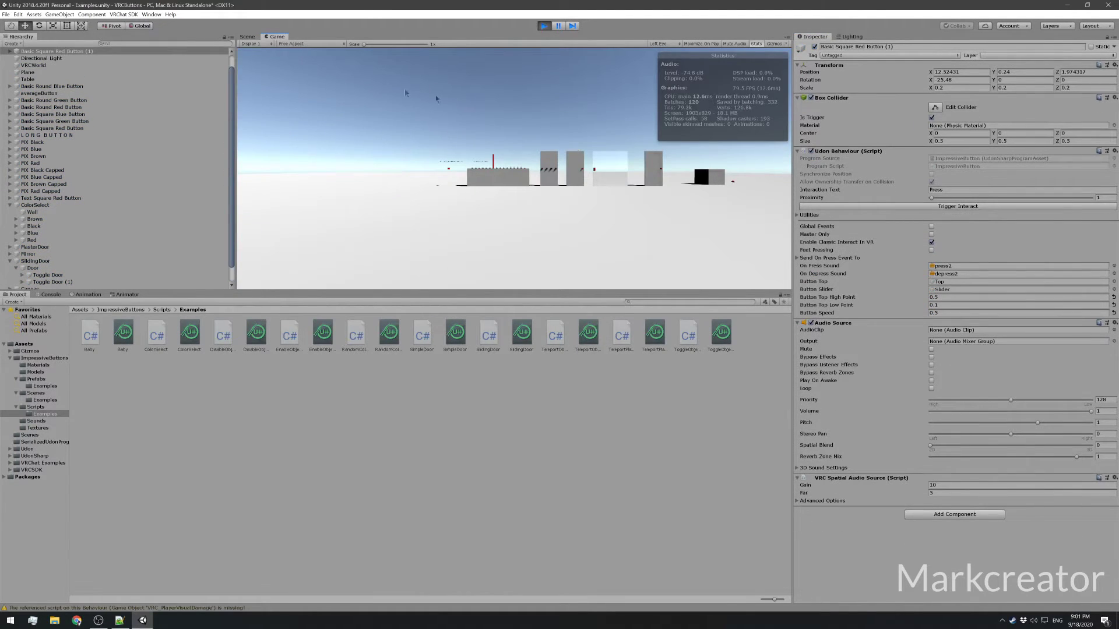
left_click(247, 36)
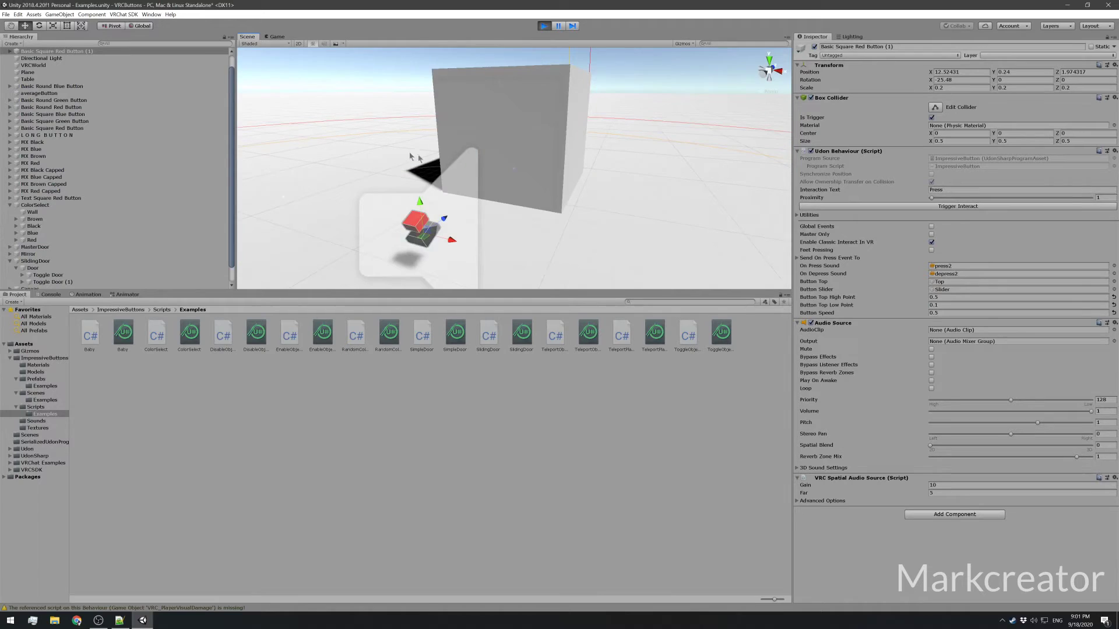
left_click(878, 206)
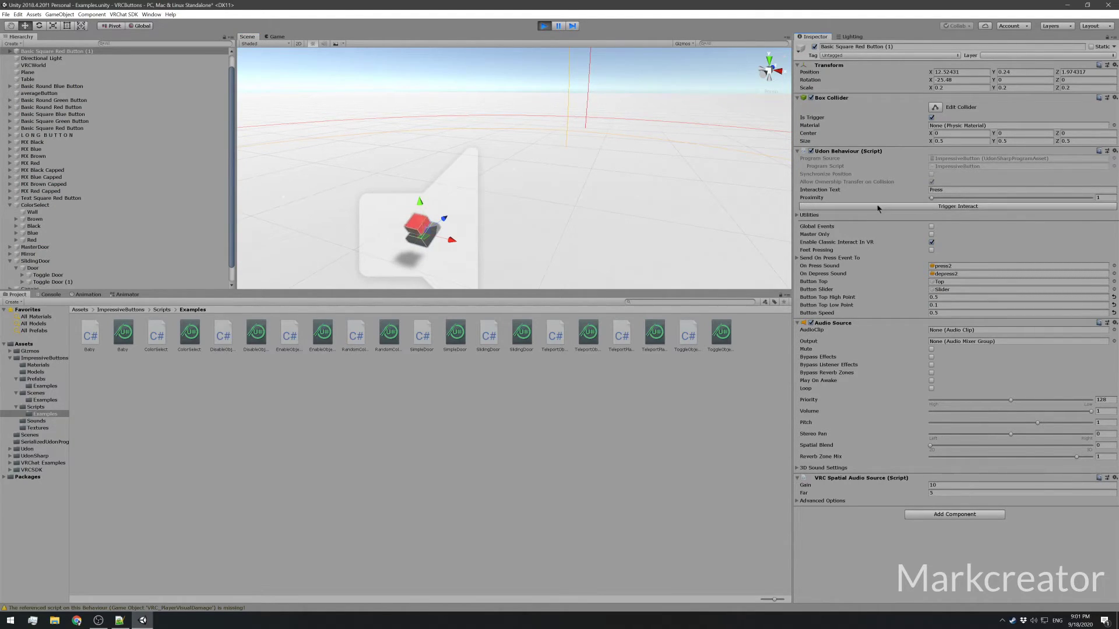
left_click(879, 206)
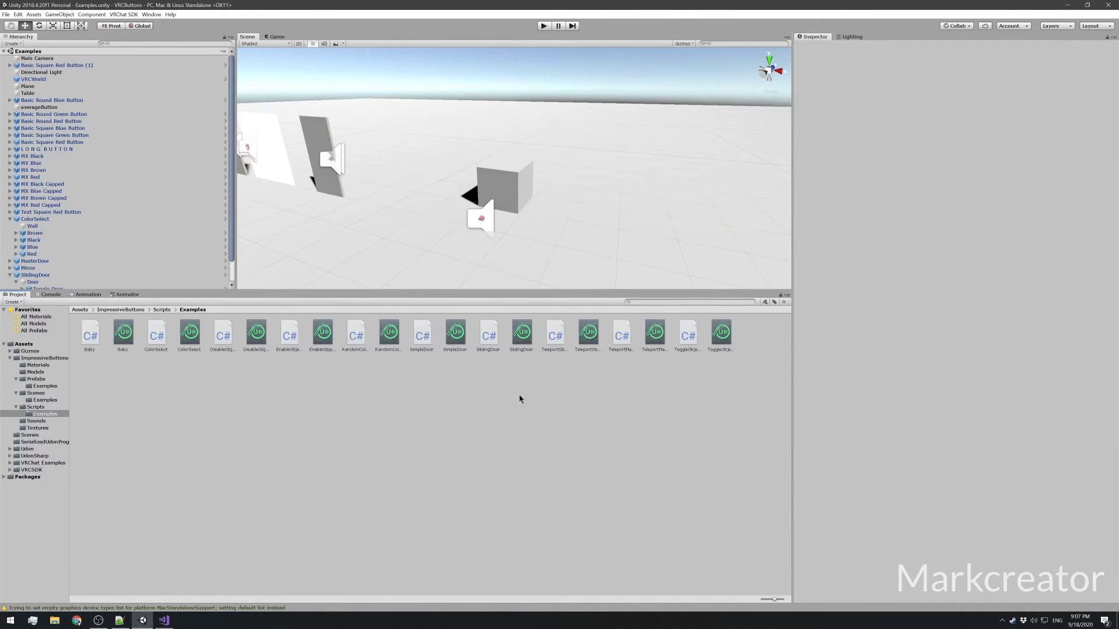
Create a U# Script named TeleportUp in the Examples folder and select its program asset
right_click(557, 407)
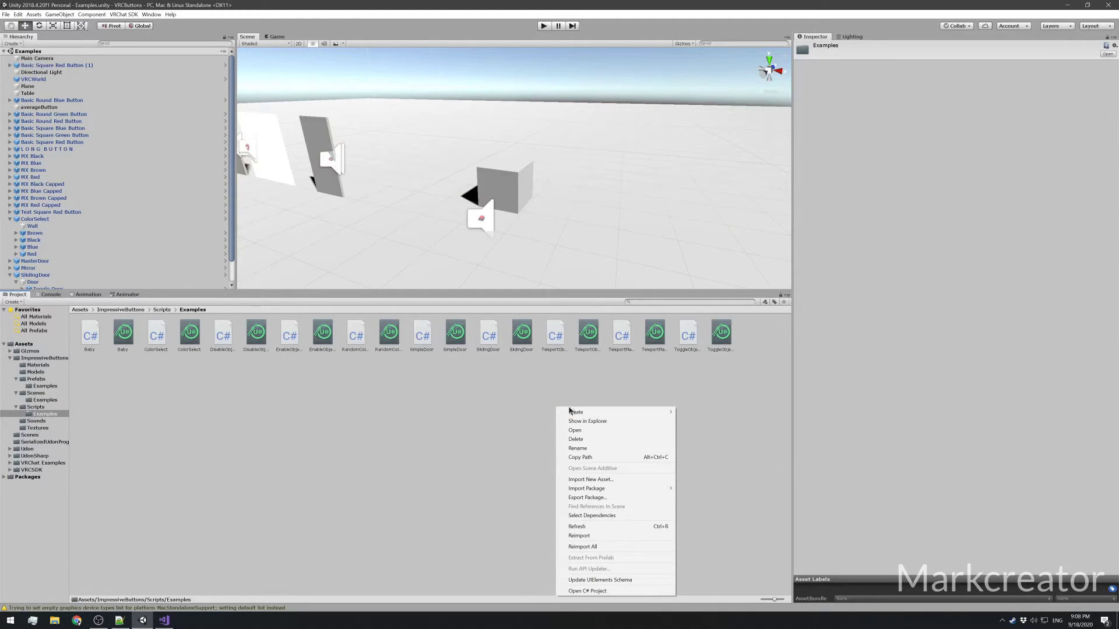
mouse_move(571, 412)
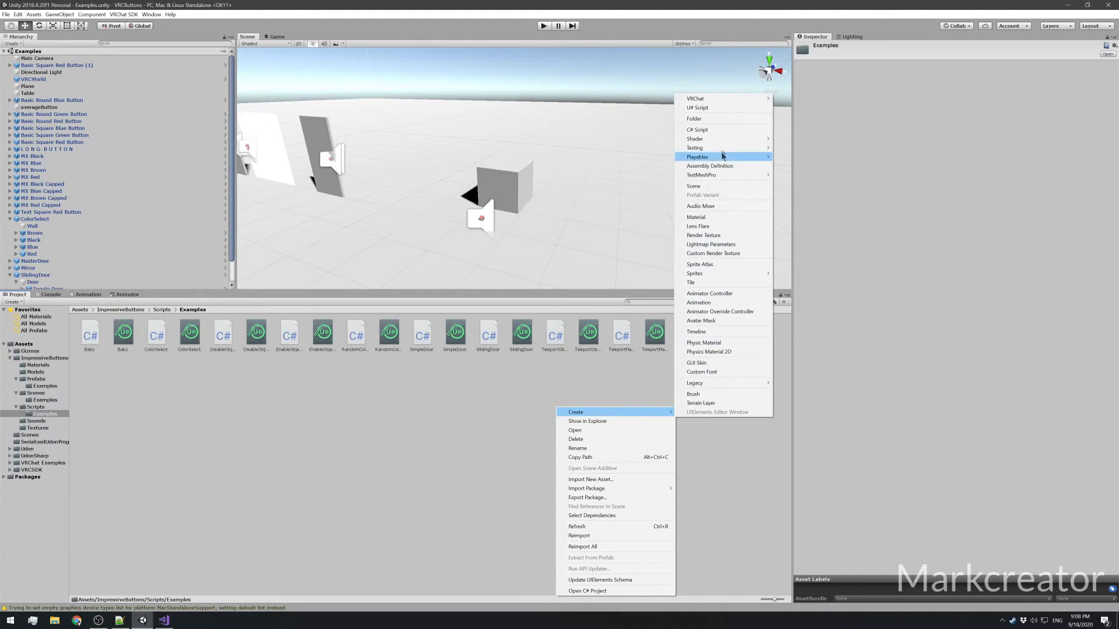
left_click(720, 114)
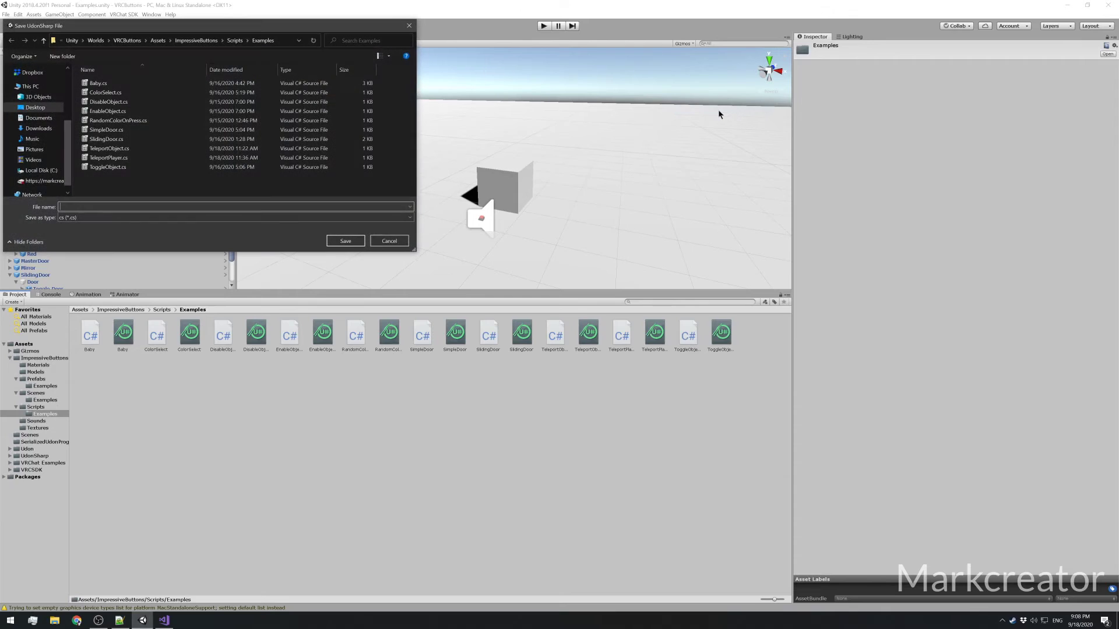
type("Telepo")
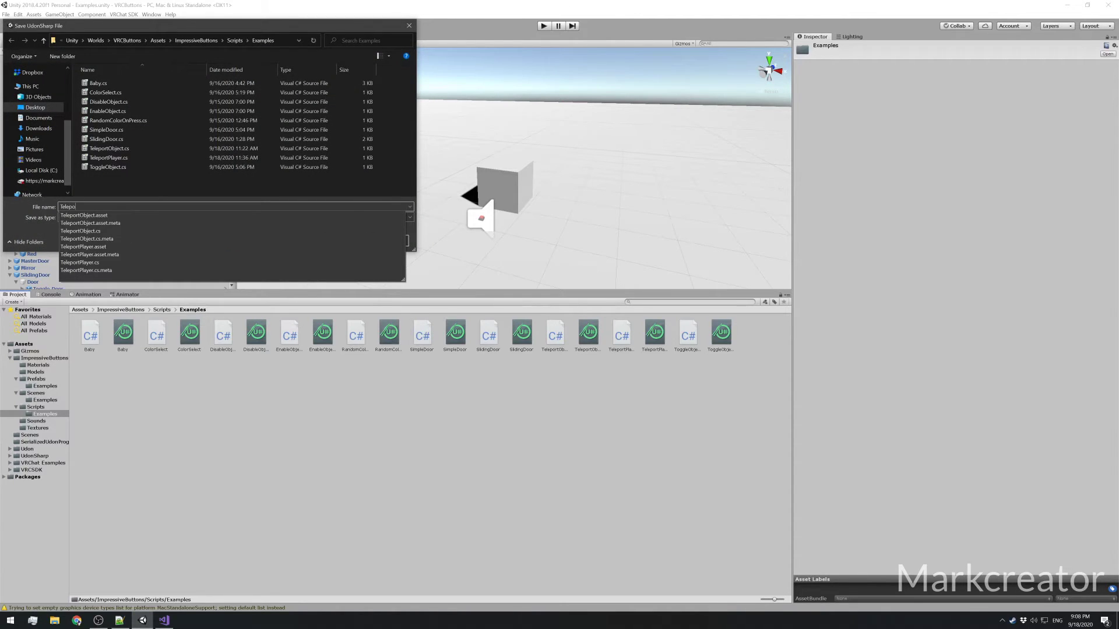
type("rtU")
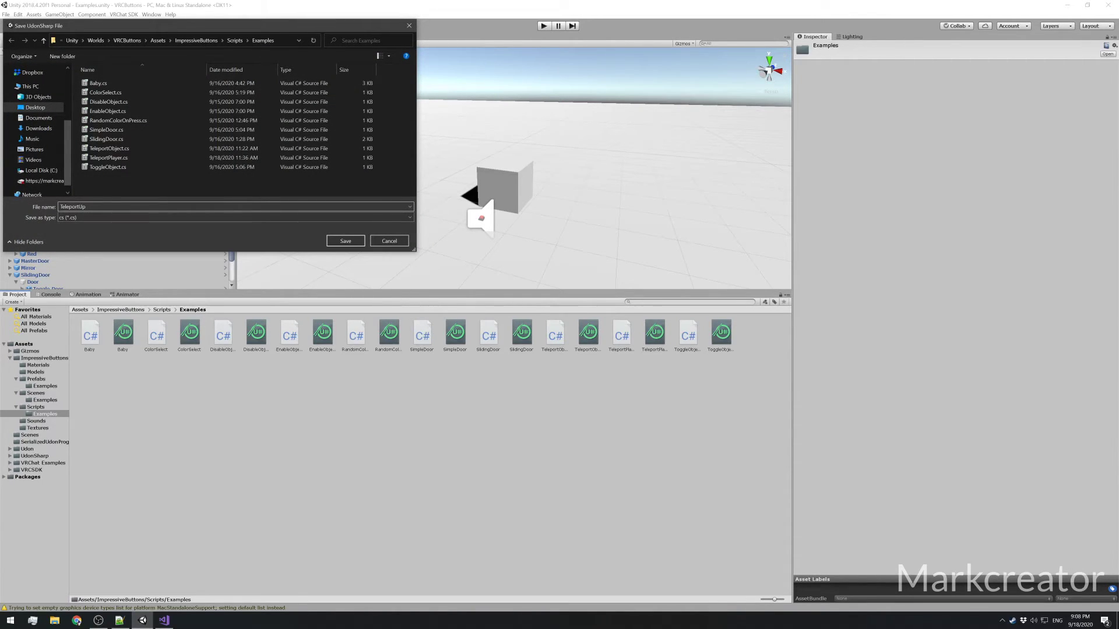
type("p")
key("Return")
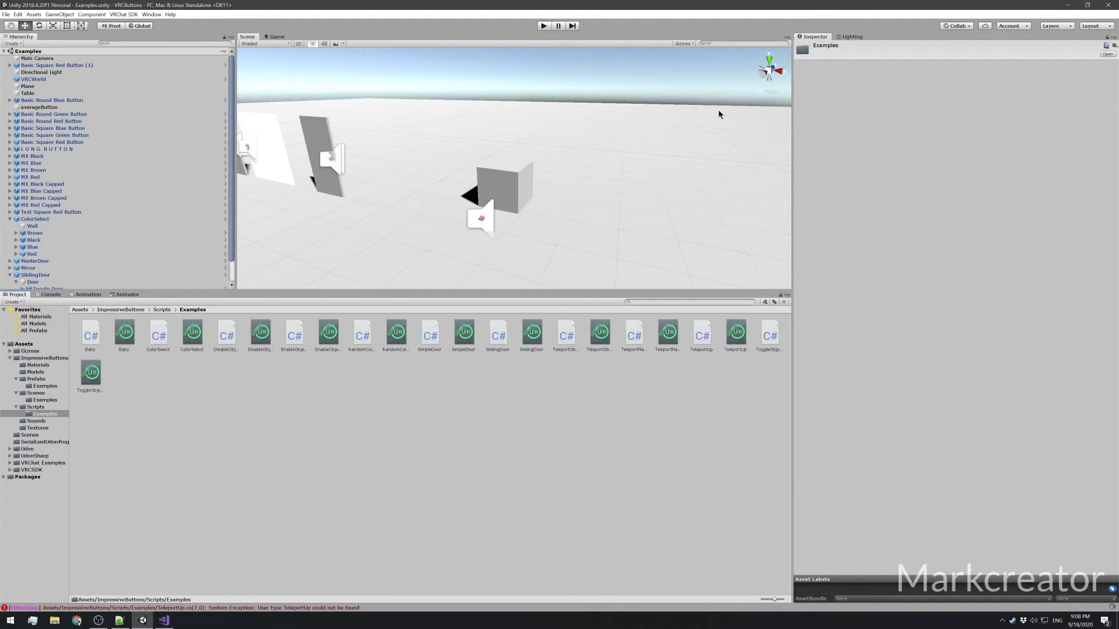
left_click(734, 335)
Open the TeleportUp.cs source file in Visual Studio
left_click(704, 337)
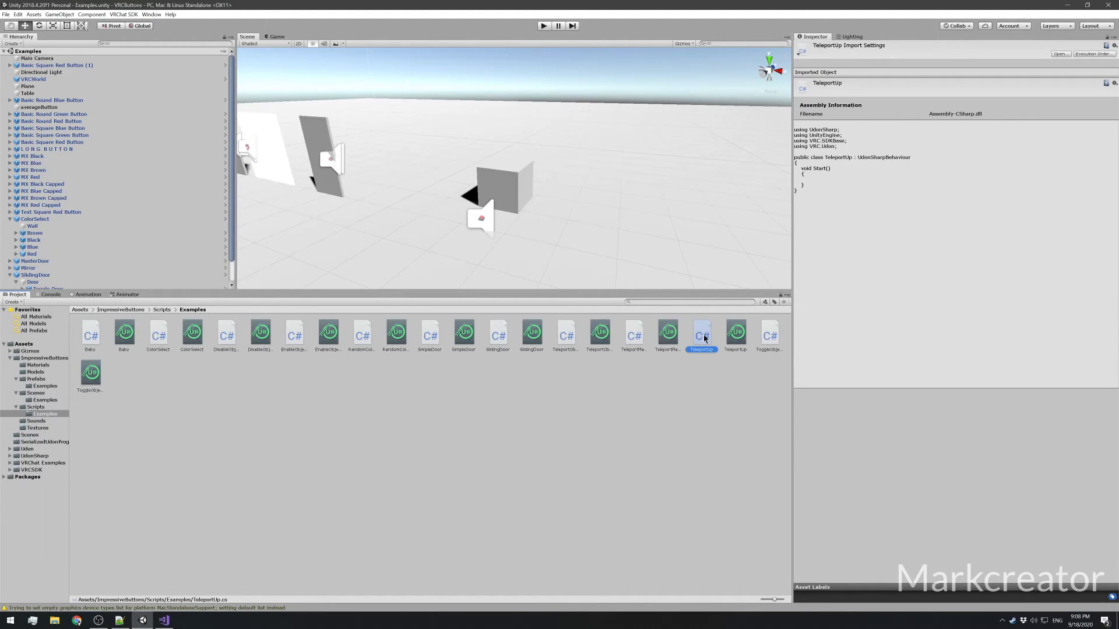
double_click(703, 336)
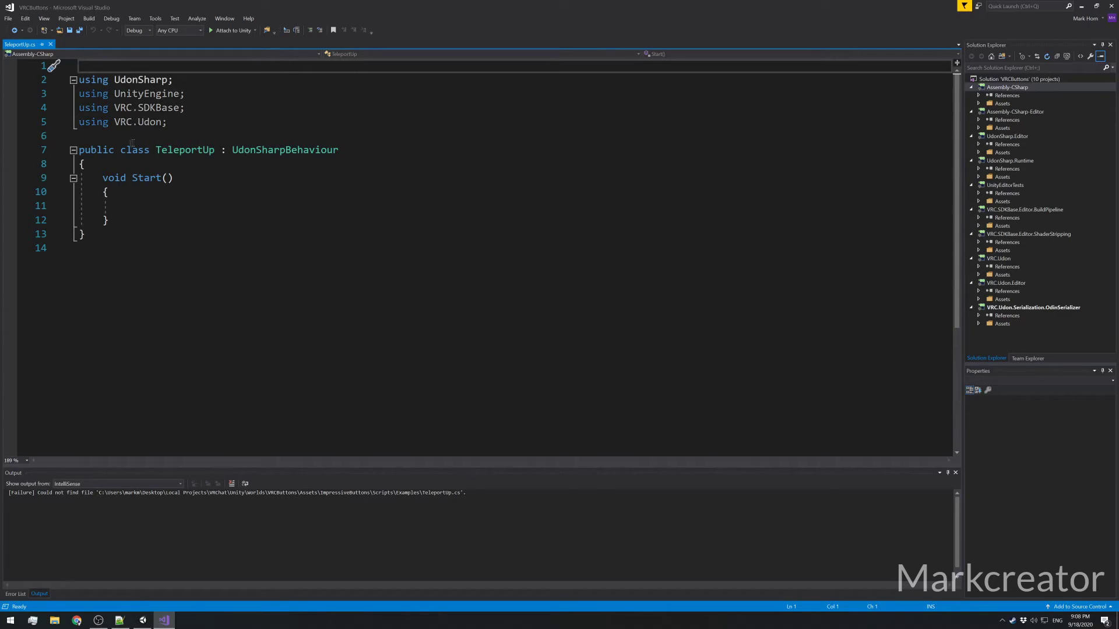
Rename the Start method to OnPress and make it public
double_click(145, 178)
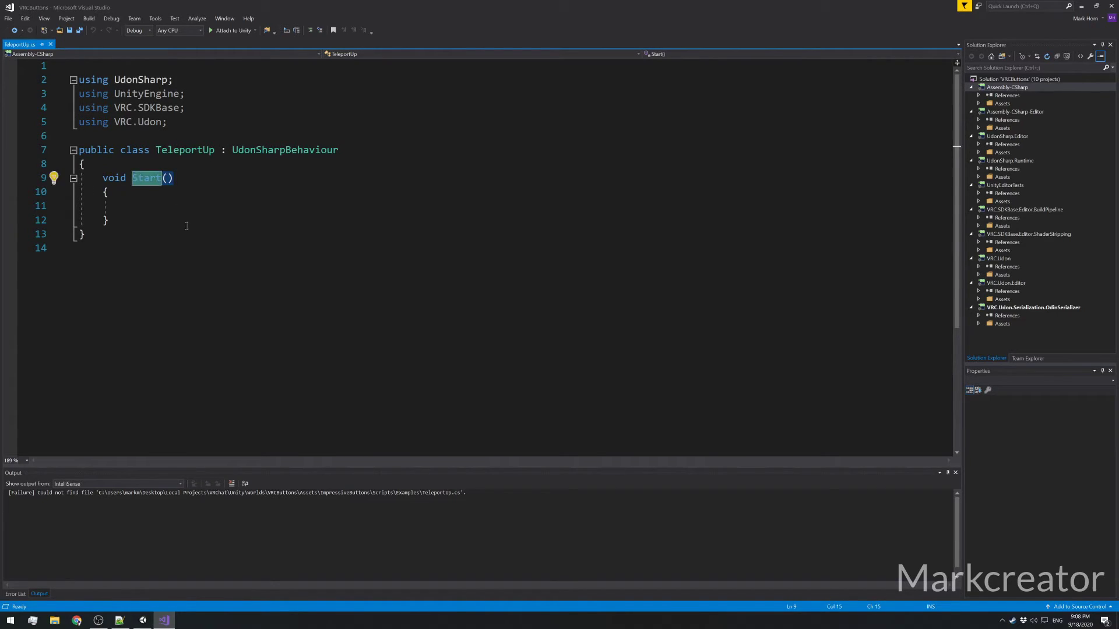
type("OnPress")
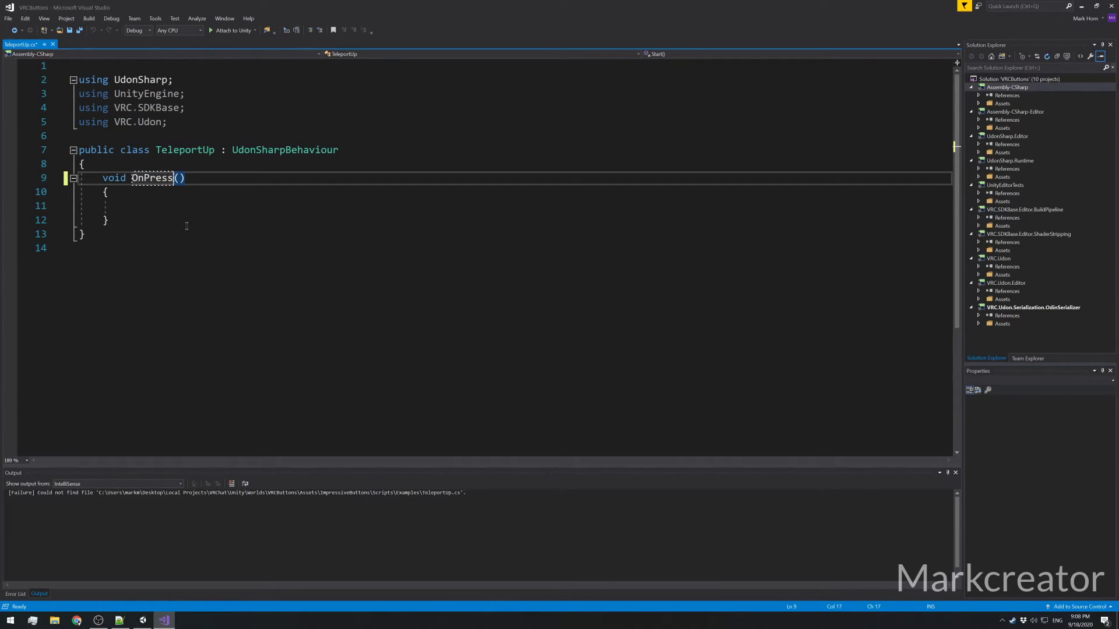
left_click(103, 178)
type("public")
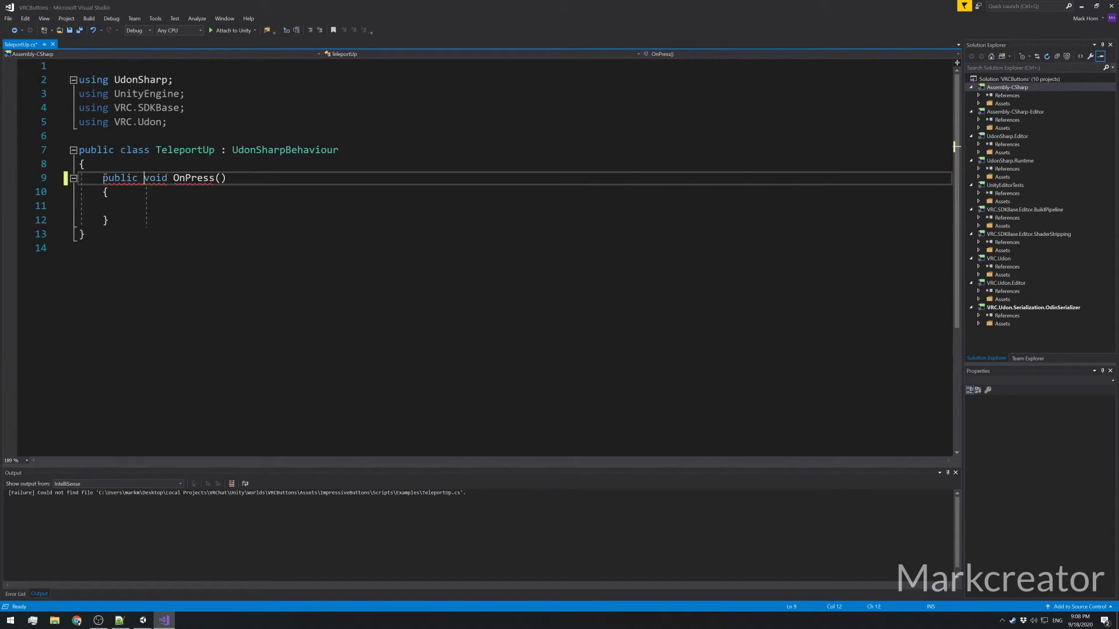
Fill OnPress with gameObject.transform.position += new Vector3(0, 1, 0); then save and close the editor
left_click(180, 208)
key("ctrl+s")
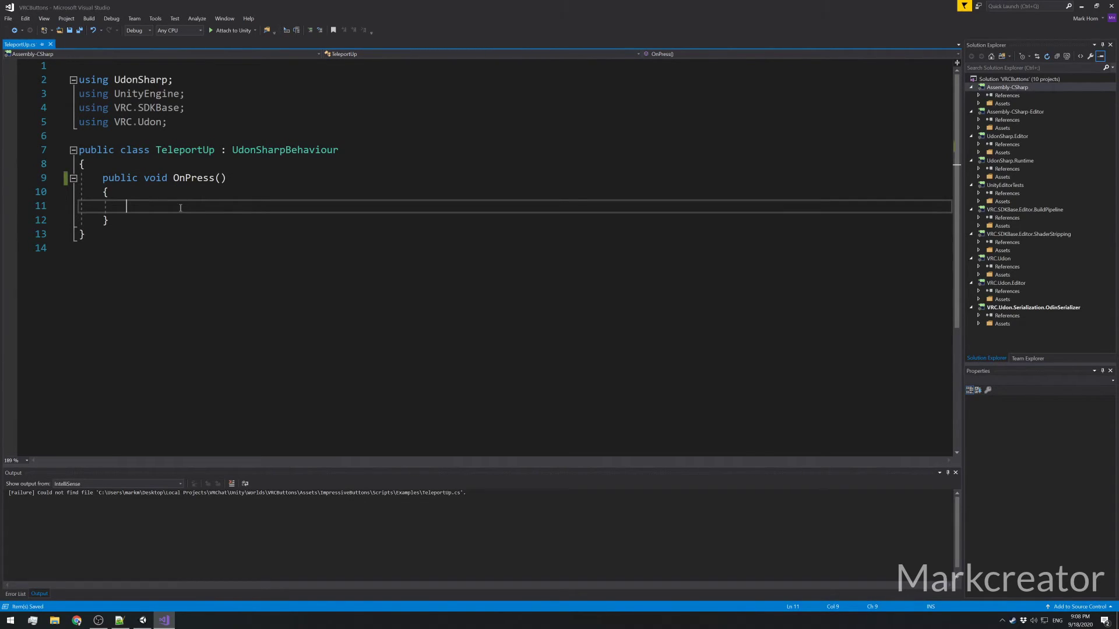
type("gameObject.tr")
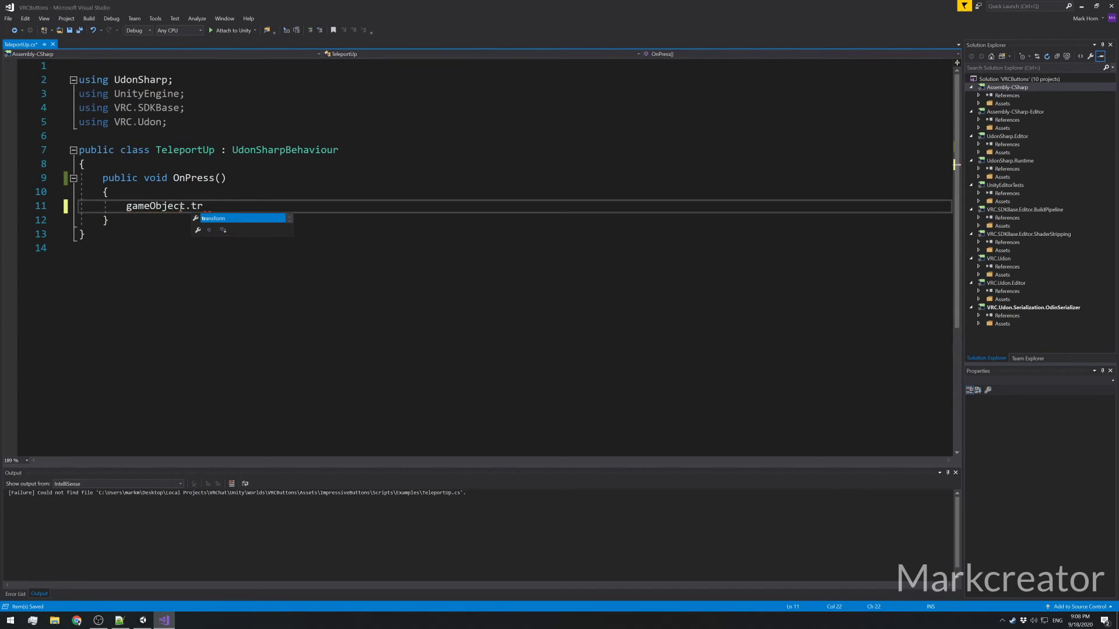
type("ansform.")
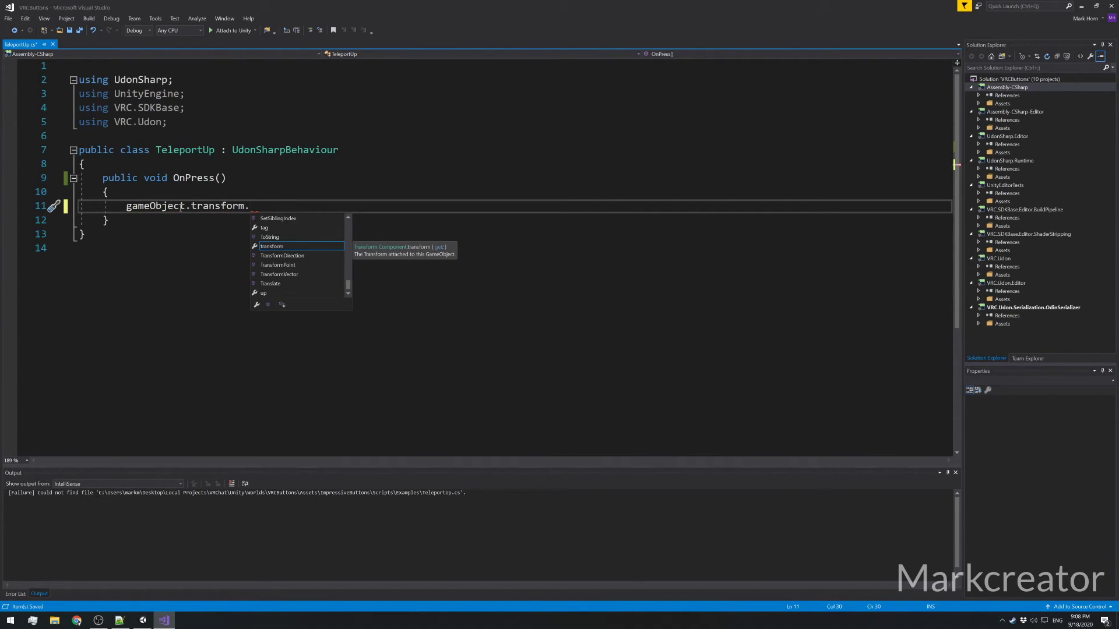
type("position +=")
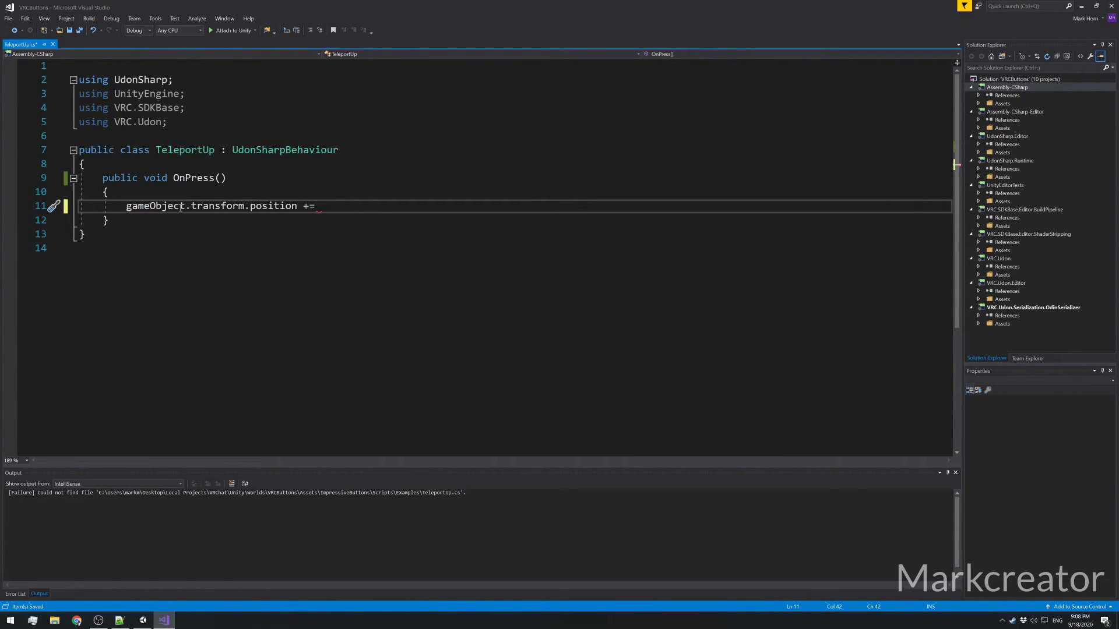
type("ne")
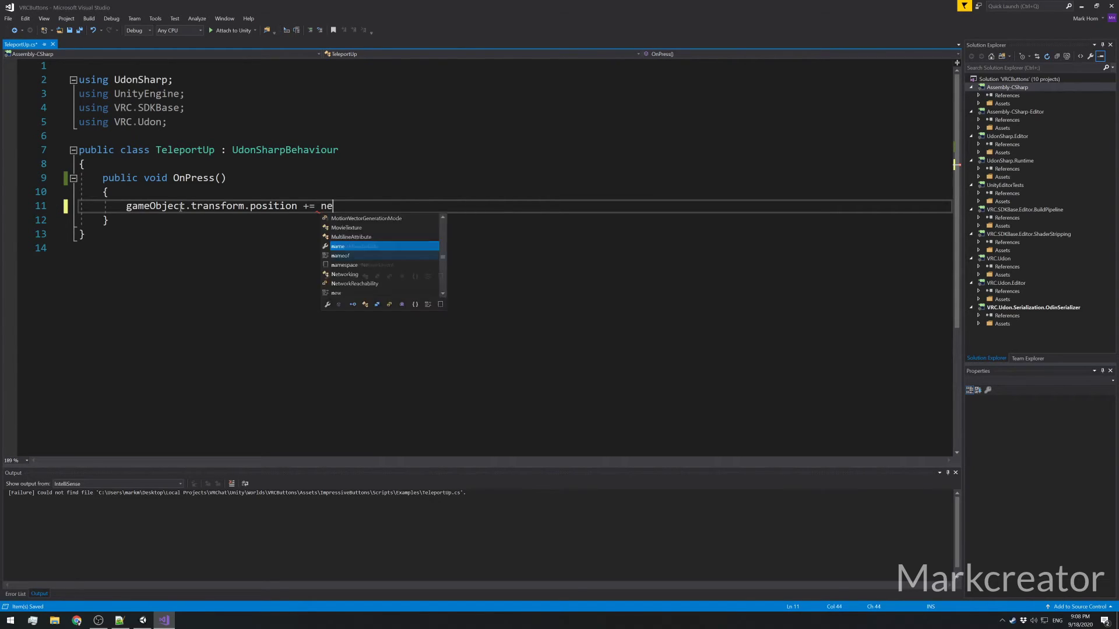
type("w Vector3(0, ")
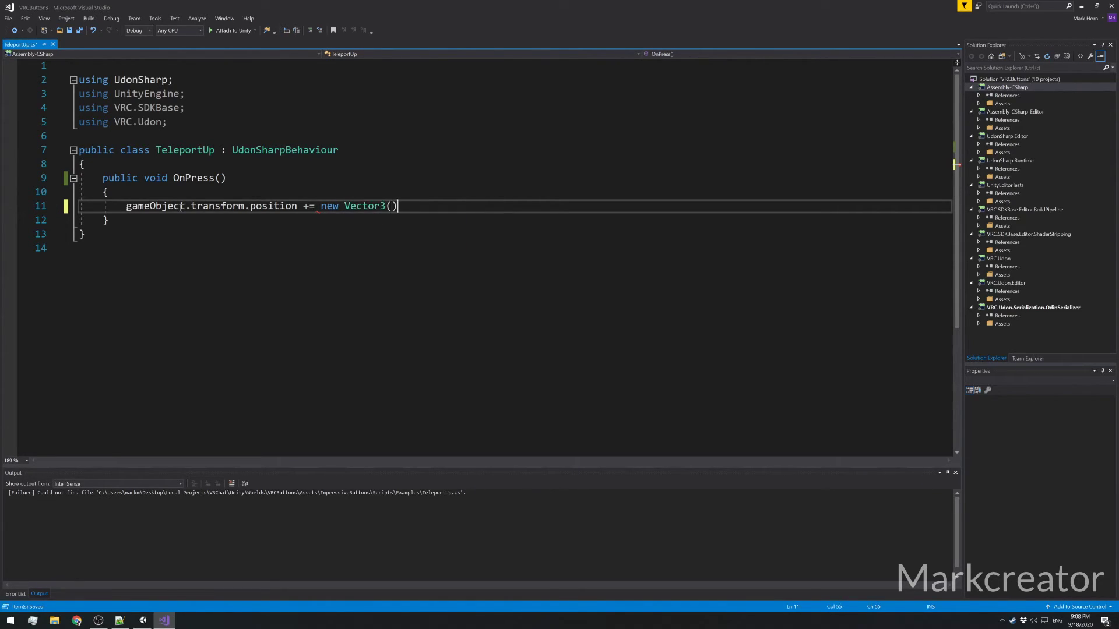
type("1, 0);")
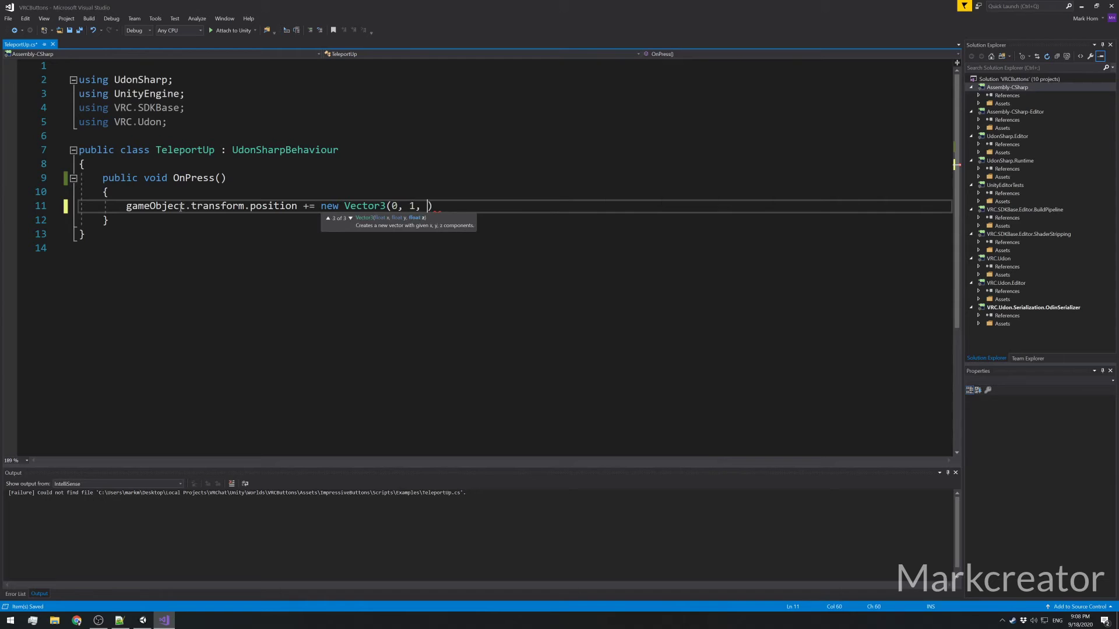
key("ctrl+s")
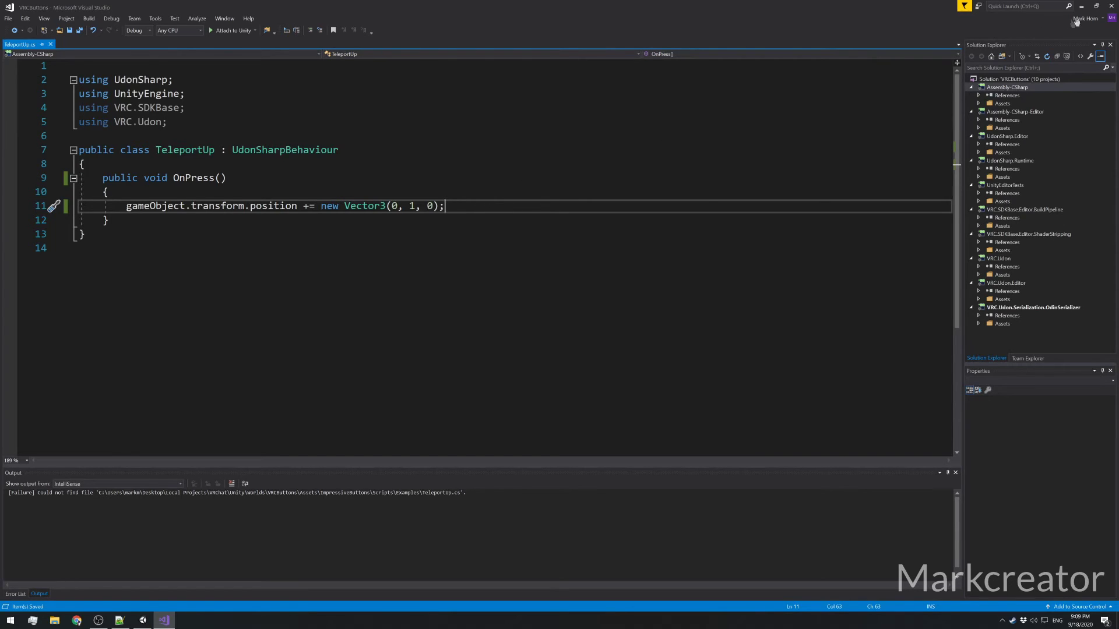
left_click(1110, 9)
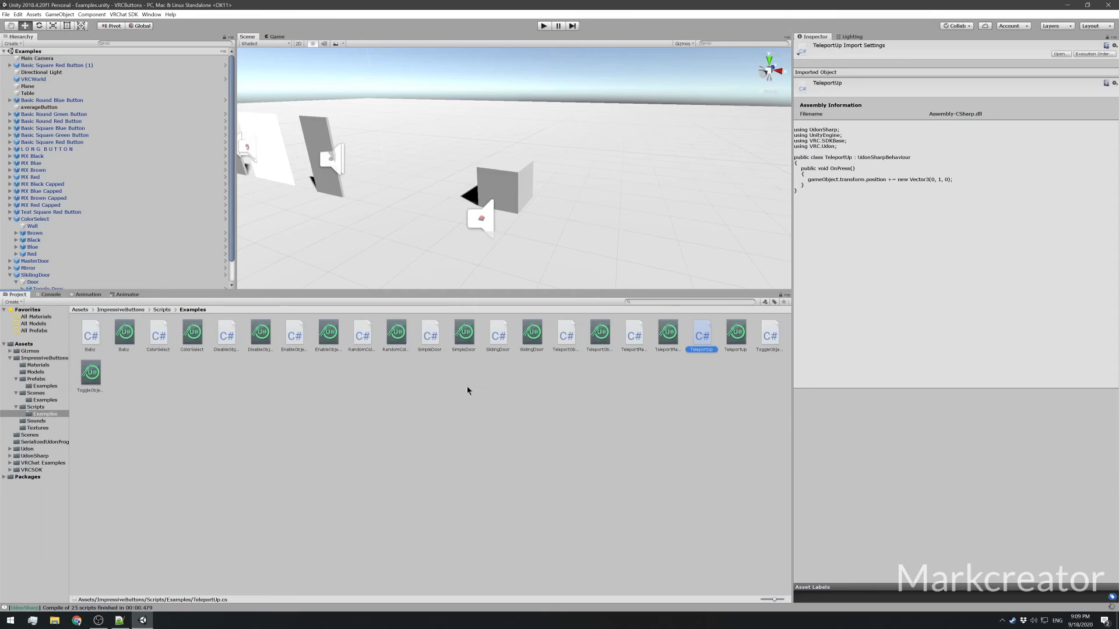
Replace the Cube's Udon Behaviour with a new one using TeleportUp as Program Source
scroll(230, 164, "down", 2)
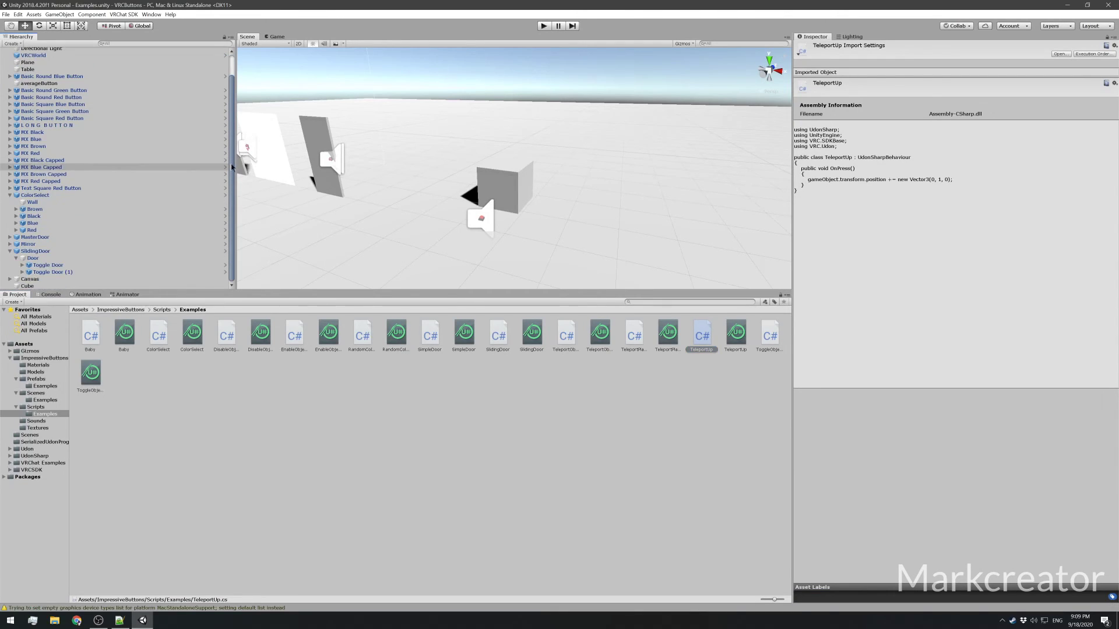
left_click(66, 286)
right_click(956, 274)
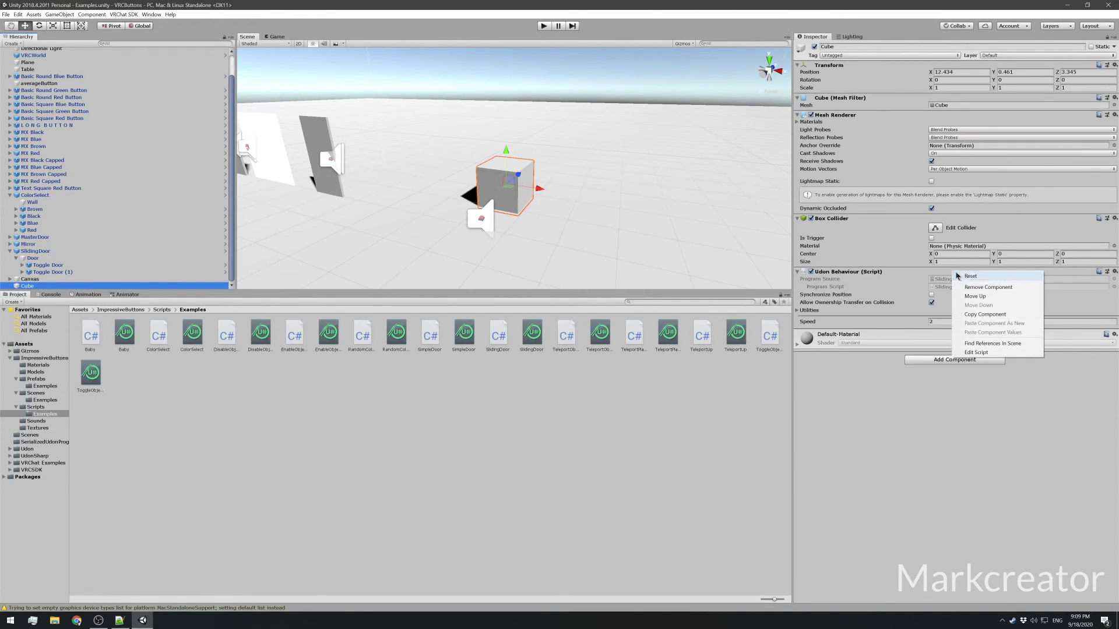
left_click(987, 287)
left_click(954, 300)
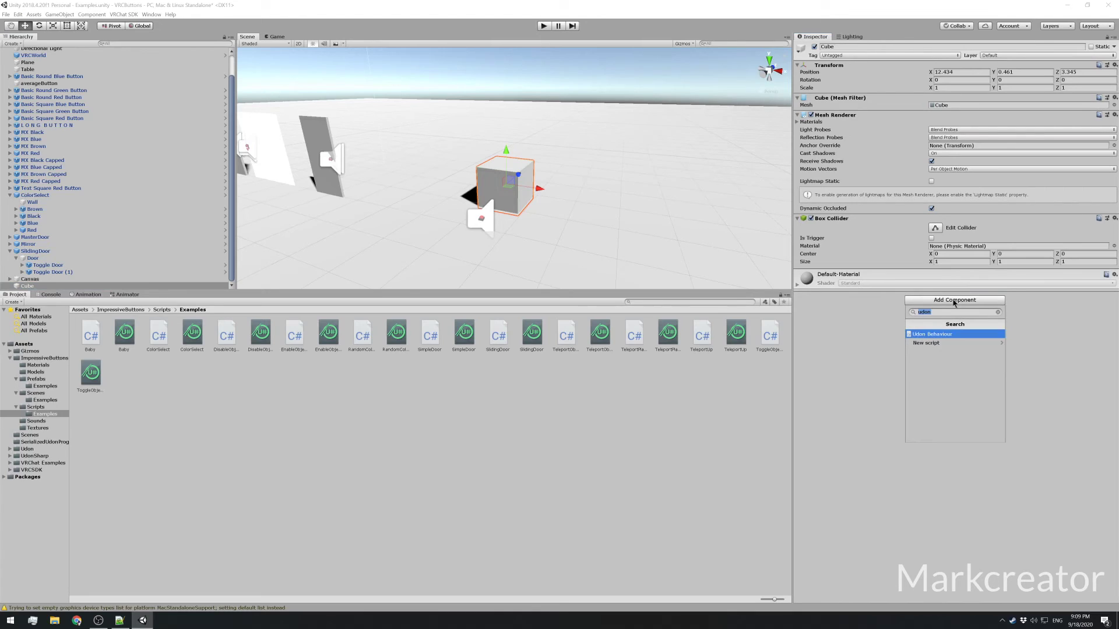
left_click(936, 334)
left_click_drag(738, 337, 960, 326)
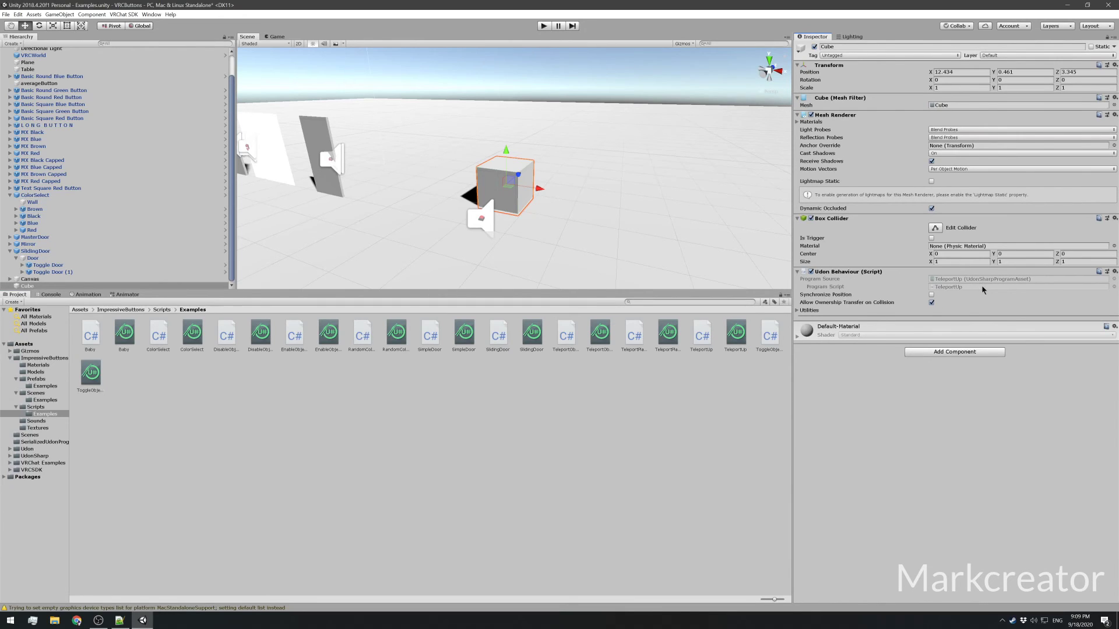
scroll(59, 117, "up", 2)
Set Basic Square Red Button (1)'s Send On Press Event To Element 0 to the Cube
left_click(55, 65)
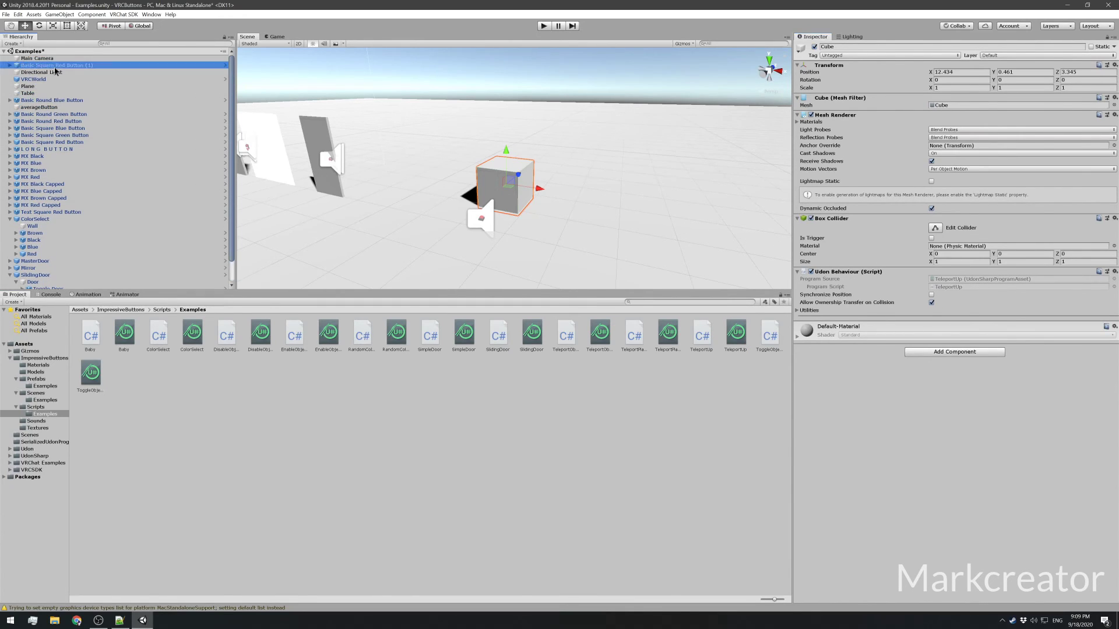
left_click(798, 266)
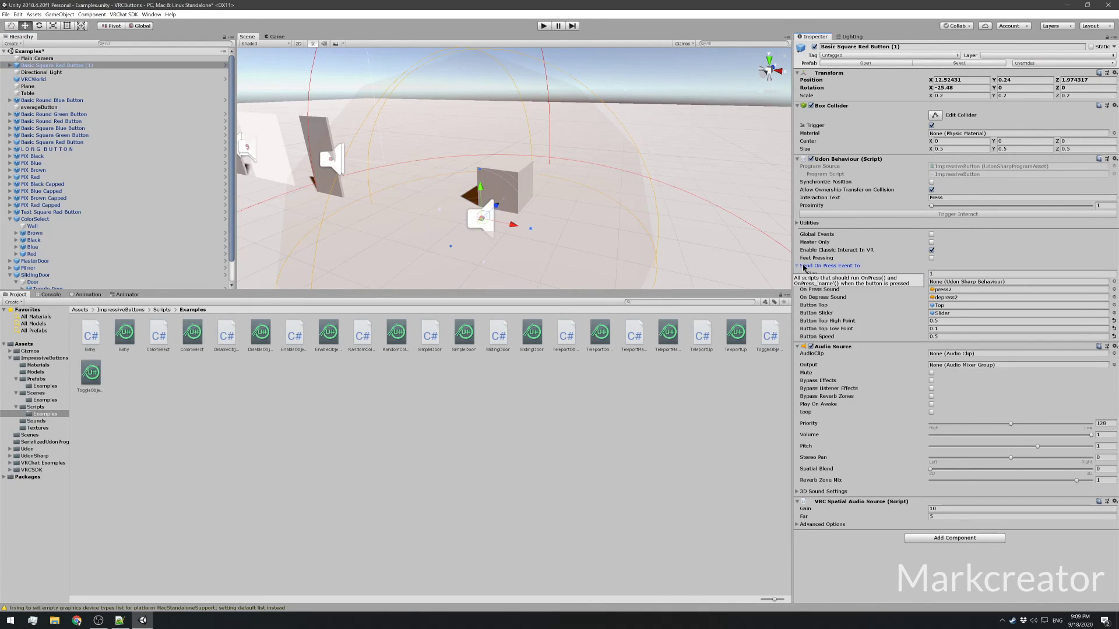
left_click_drag(440, 194, 957, 286)
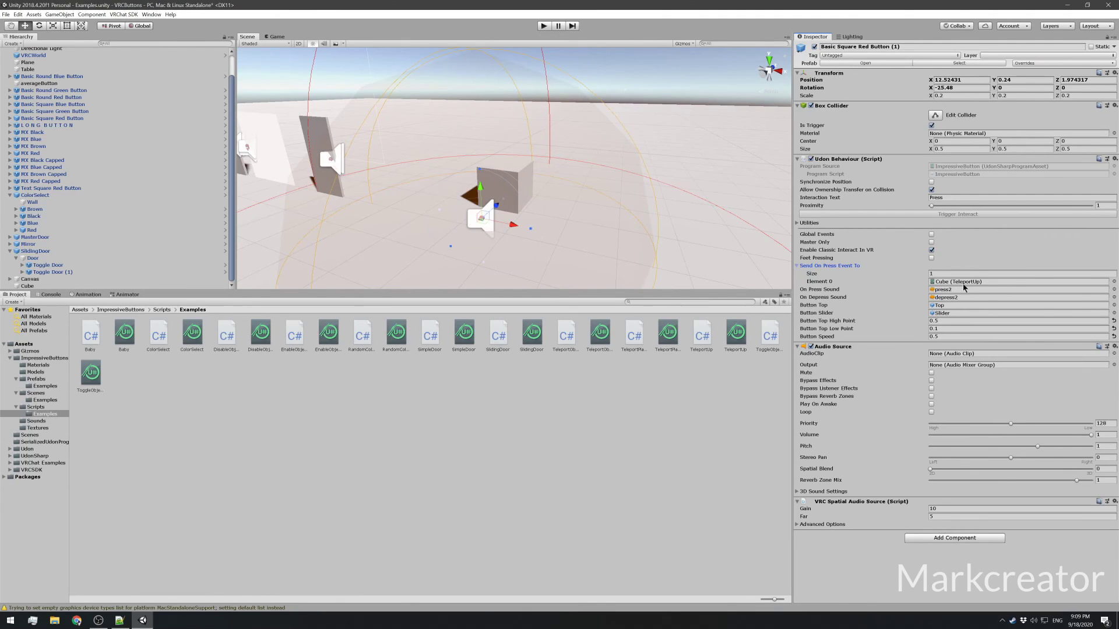
Play-test the scene, triggering the button four times and orbiting to watch the Cube rise
left_click(543, 26)
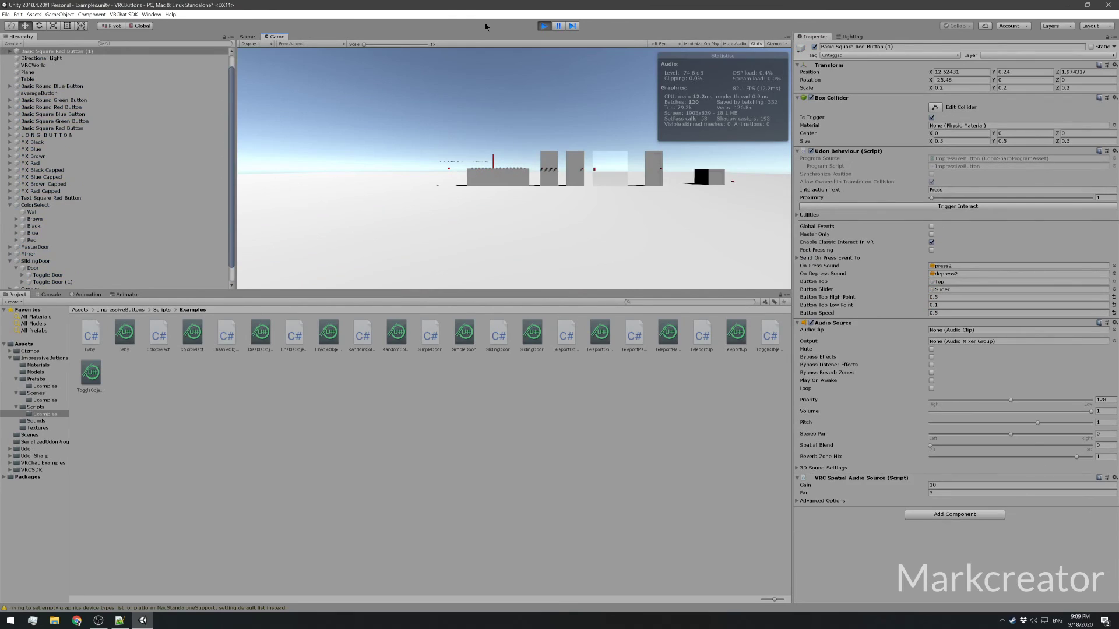
left_click(246, 37)
scroll(466, 201, "up", 3)
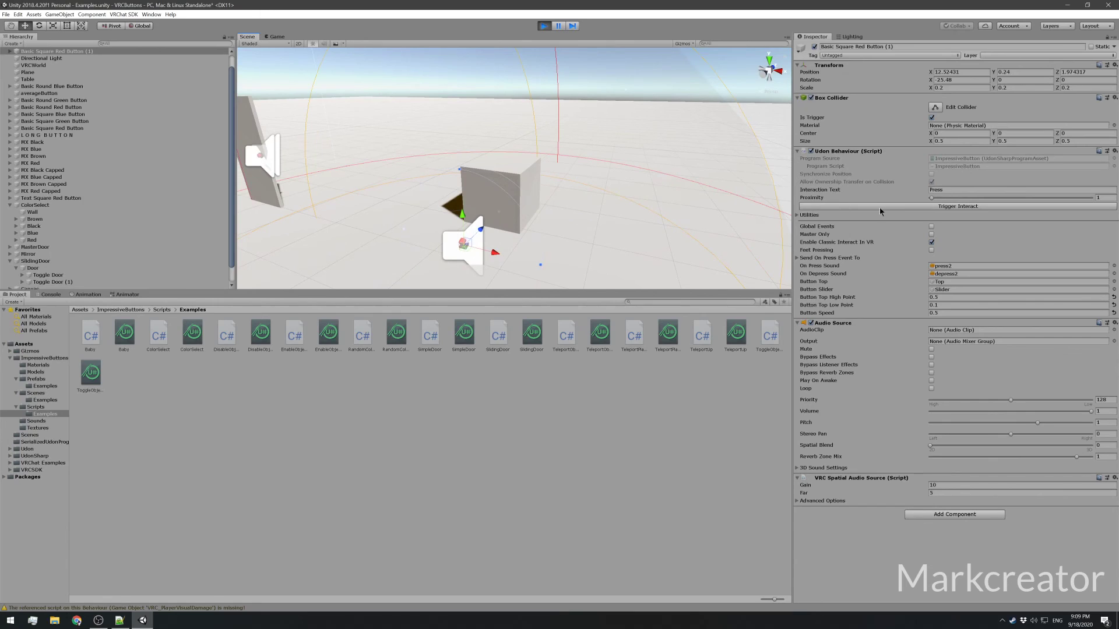
left_click(880, 207)
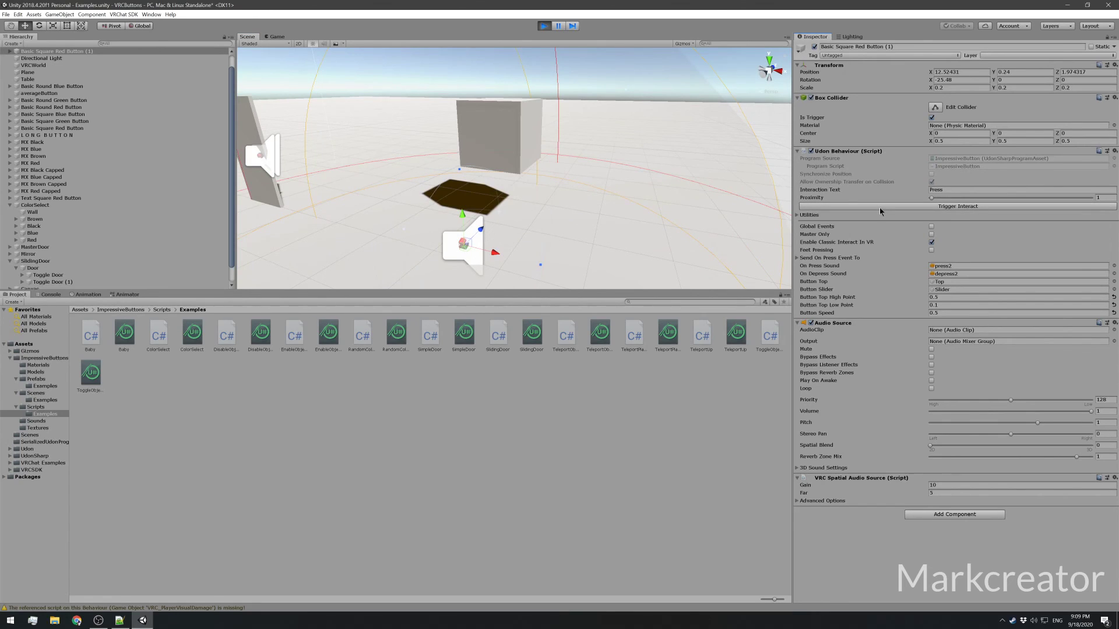
left_click(880, 208)
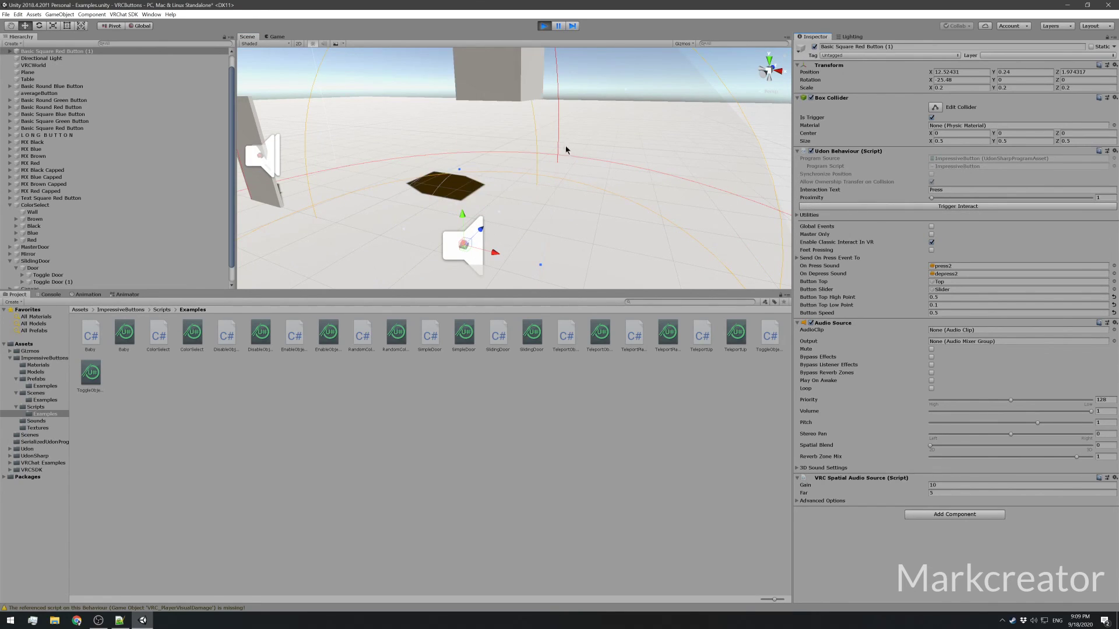
scroll(537, 126, "down", 5)
left_click(879, 208)
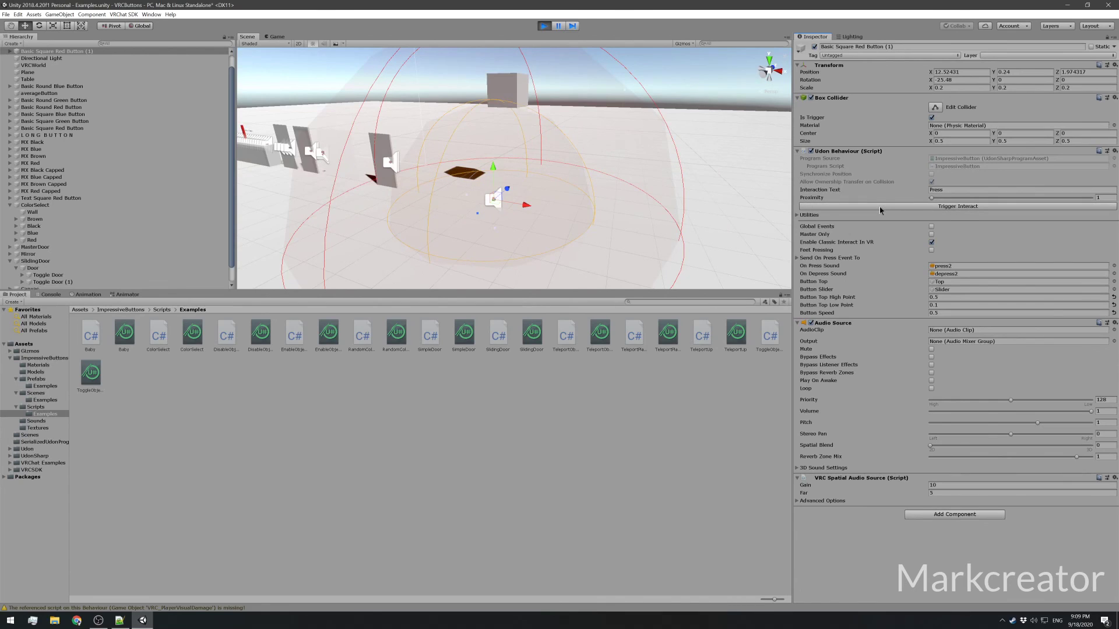
left_click(880, 207)
left_click_drag(583, 210, 555, 178, "alt")
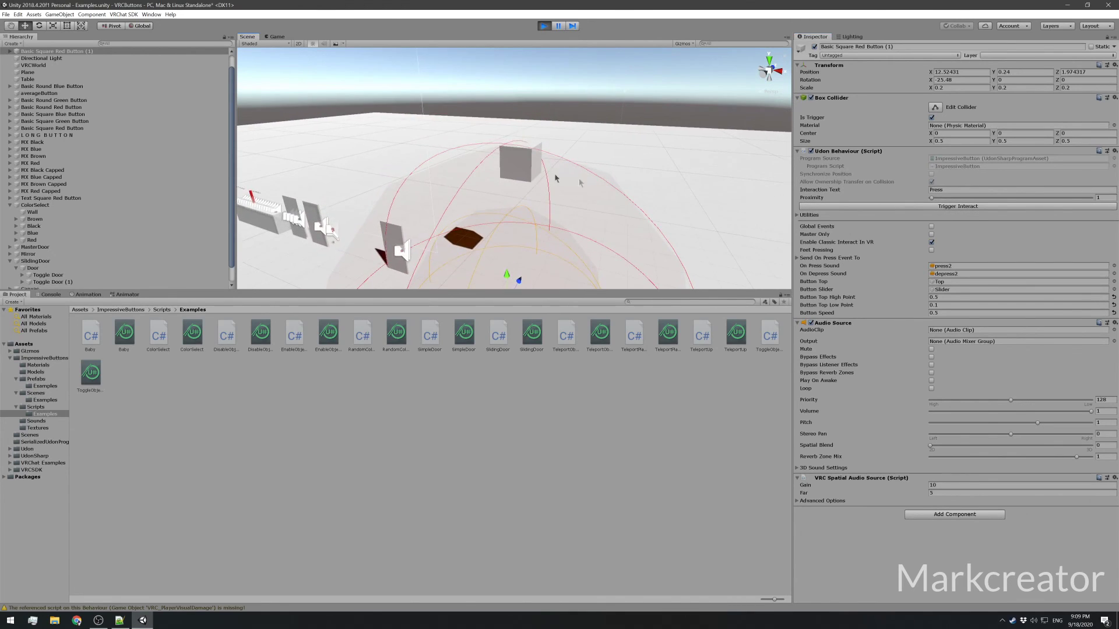